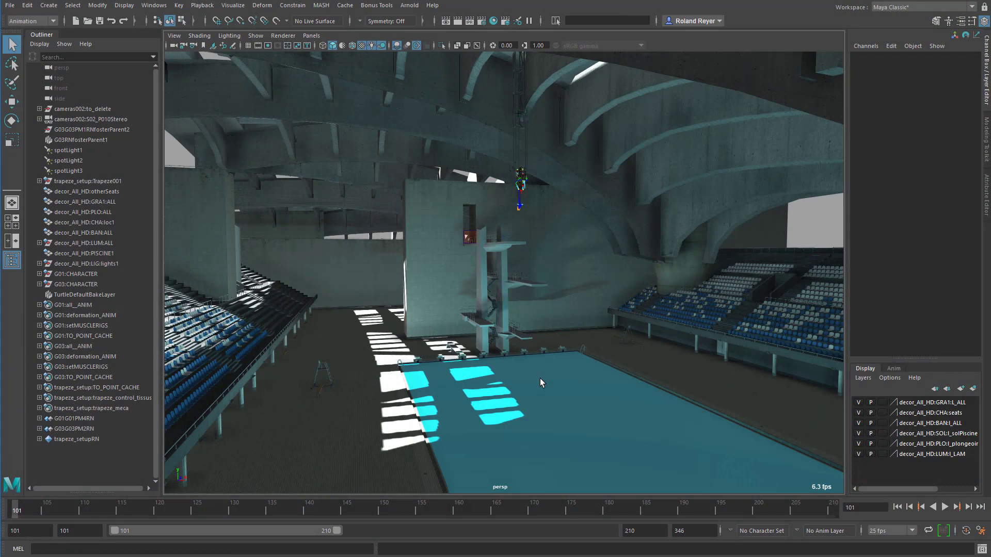
Hide the GRA1, CHA, BAN, SOL and LUM layers and frame the view on the diving tower.
alt+drag(540, 383, 520, 376)
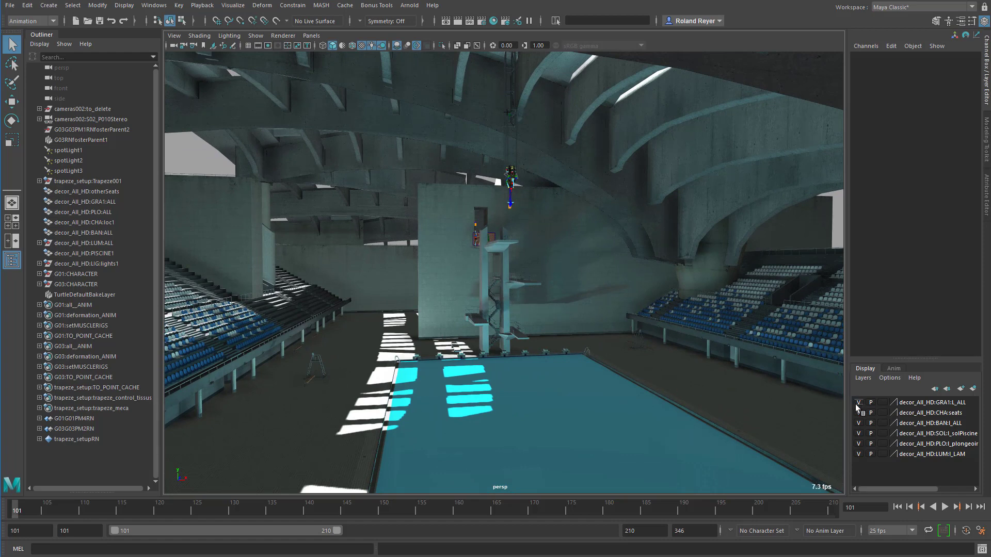
drag(858, 406, 860, 436)
click(860, 454)
mouse_move(459, 380)
alt+mouse_down()
mouse_move(579, 385)
mouse_move(462, 365)
alt+mouse_up()
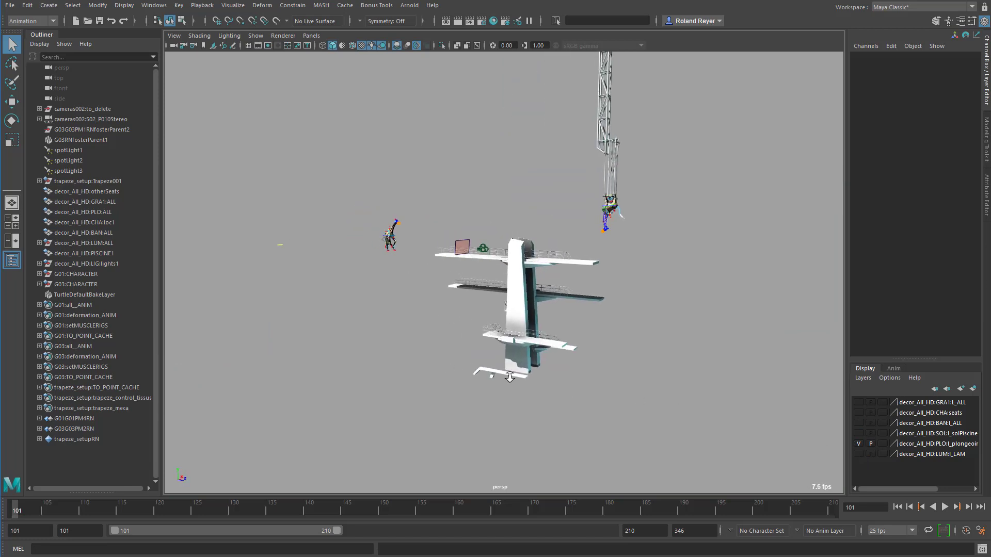
alt+right_drag(510, 376, 641, 393)
alt+middle_drag(657, 369, 529, 375)
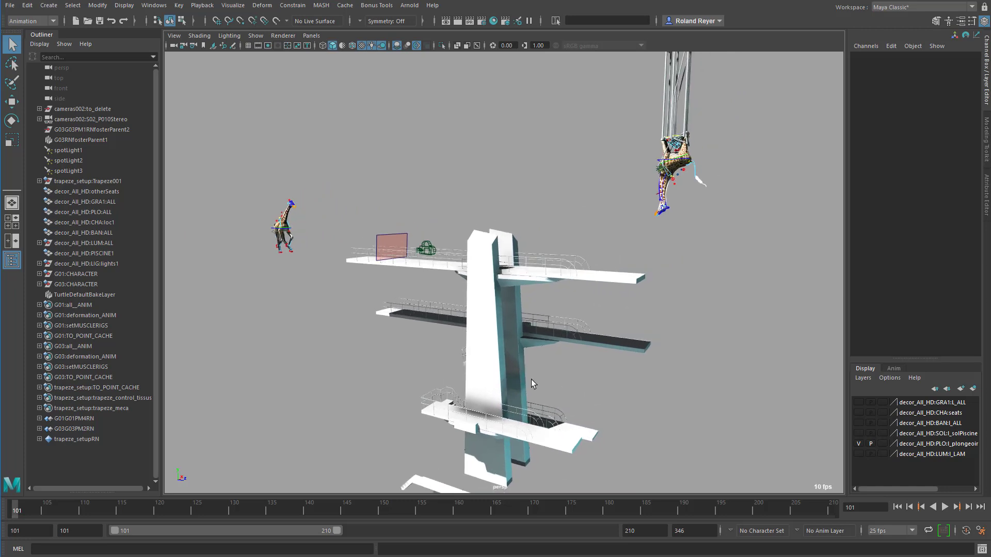
alt+drag(511, 365, 580, 414)
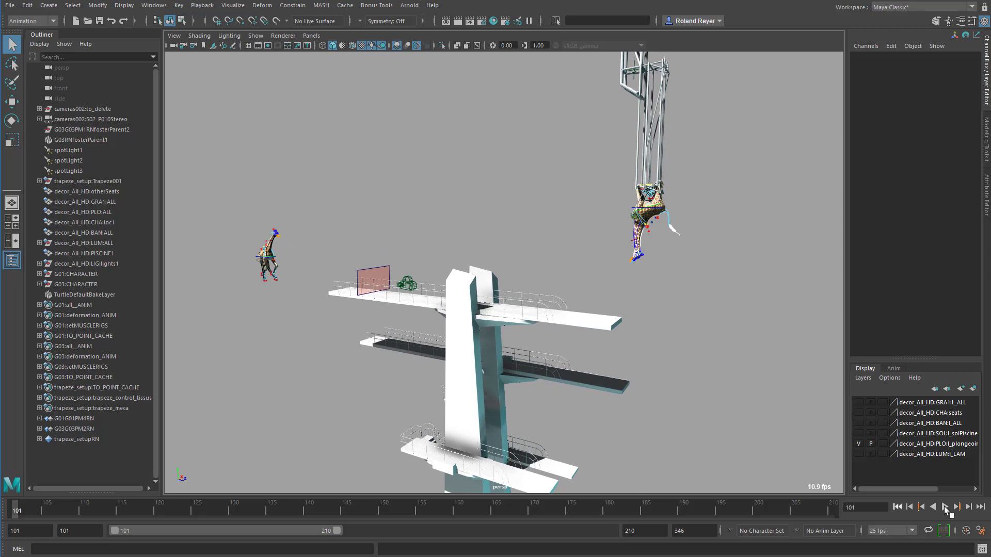
Play the shot to gauge its speed, stop at frame 140, and return to frame 101.
click(945, 507)
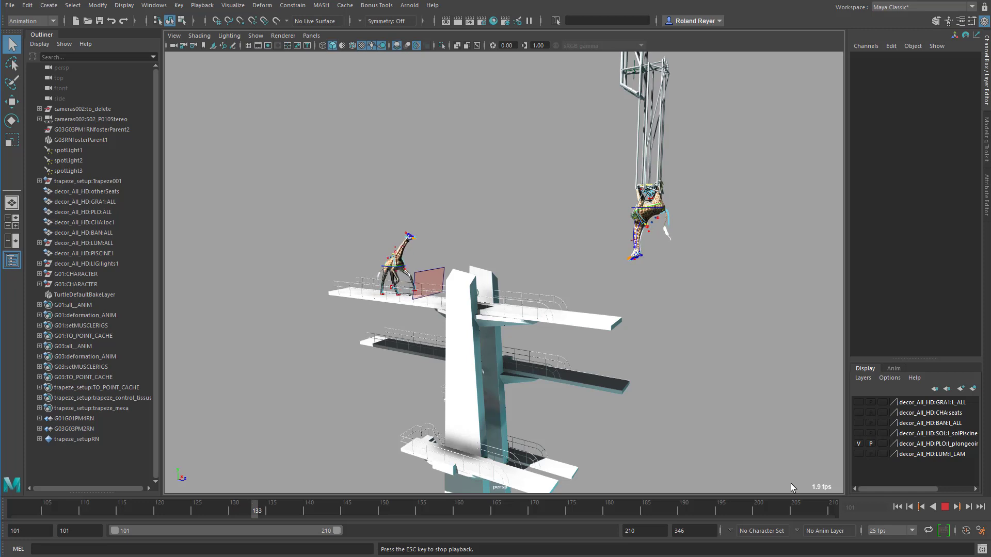
click(949, 507)
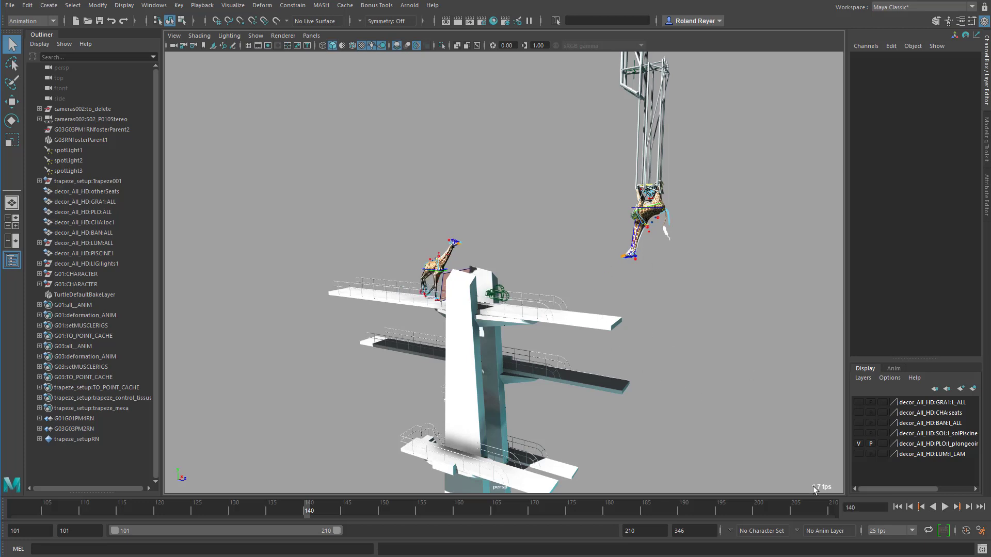
click(898, 508)
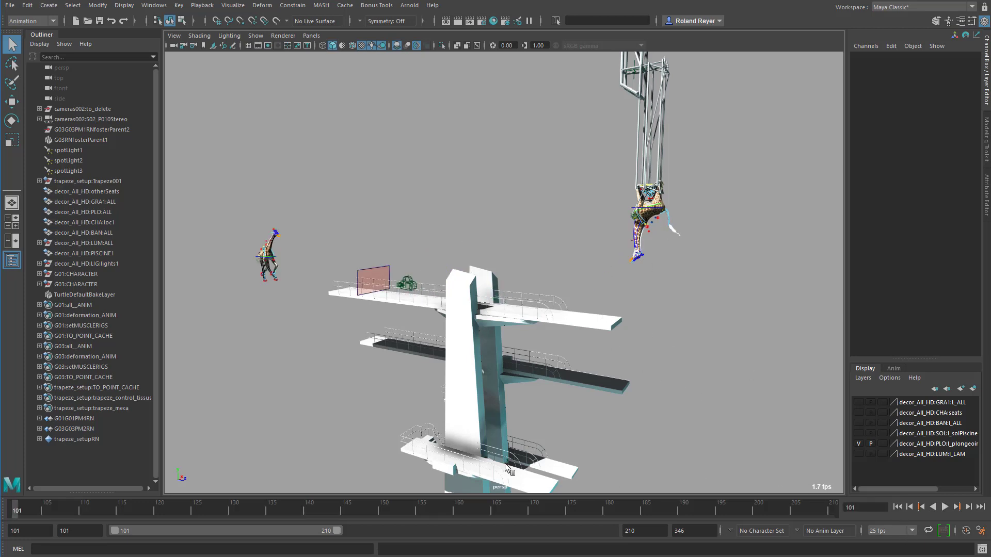
alt+drag(626, 413, 616, 417)
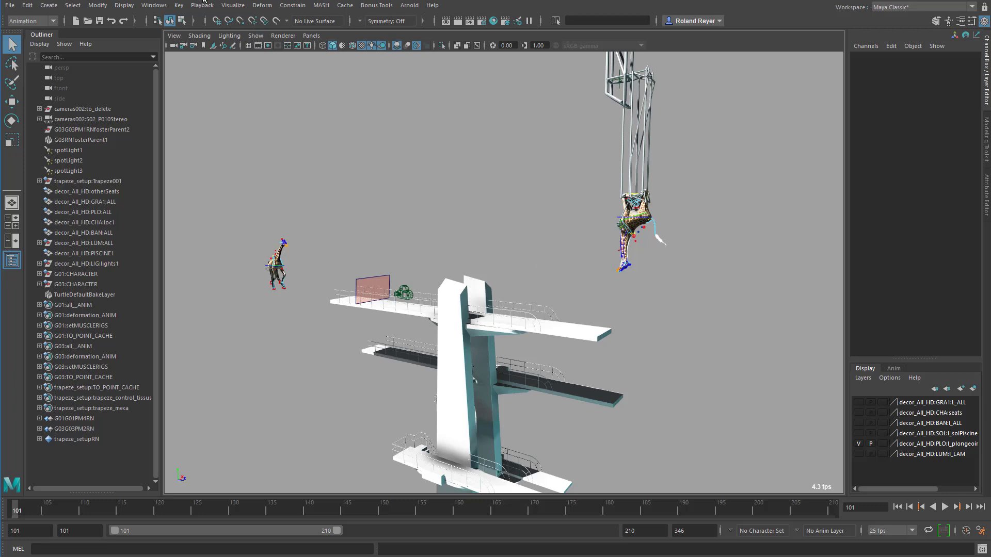
Playblast the animation, stopping at frame 151, and review blast7.avi in VLC before closing it.
click(153, 6)
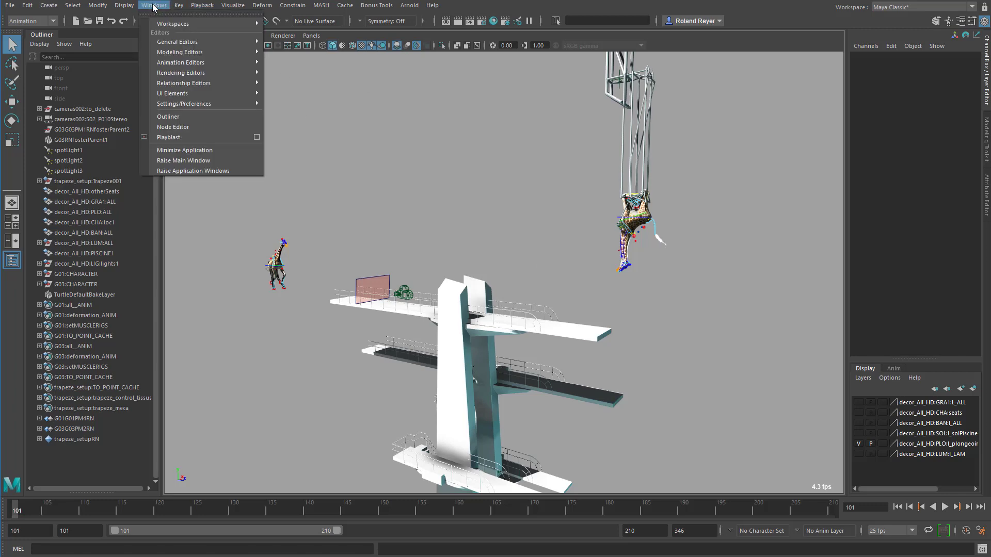
click(175, 136)
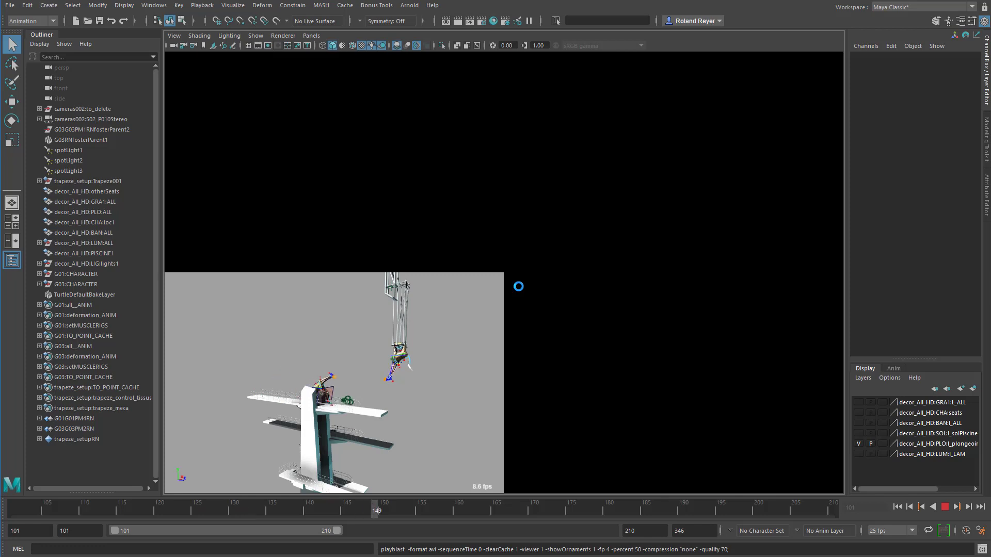
key(Escape)
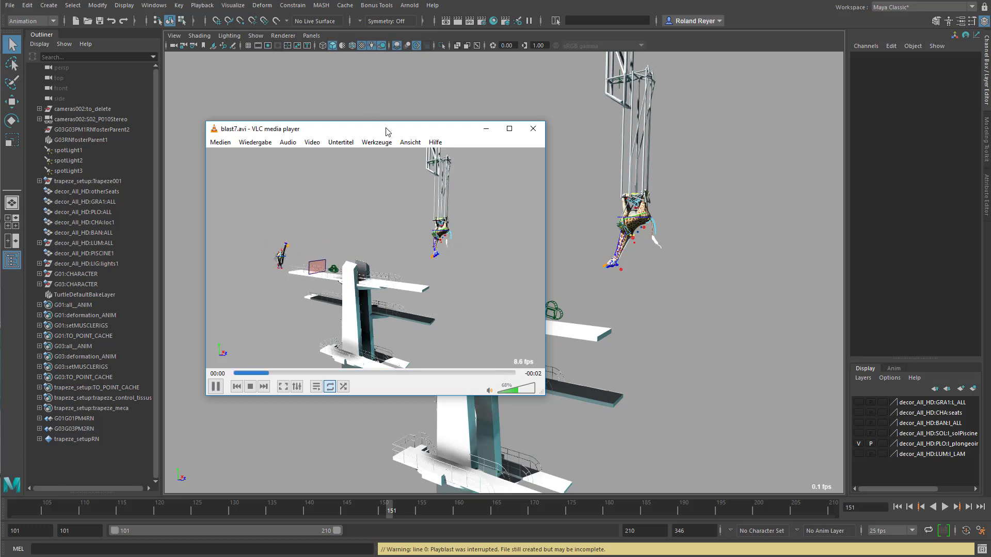
drag(376, 130, 374, 110)
click(540, 107)
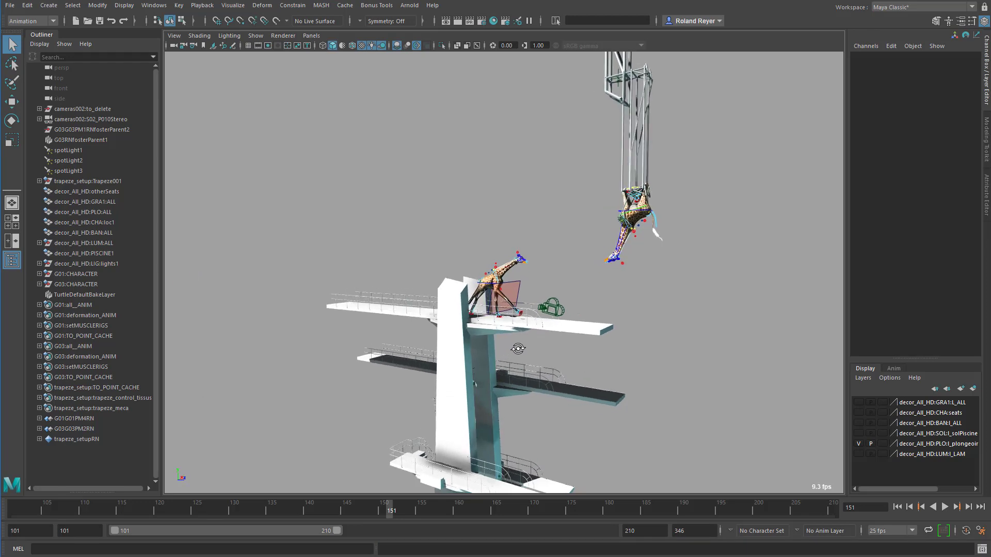
Rewind to frame 101 and open the Evaluation Toolkit, placed narrow at the upper right.
click(897, 508)
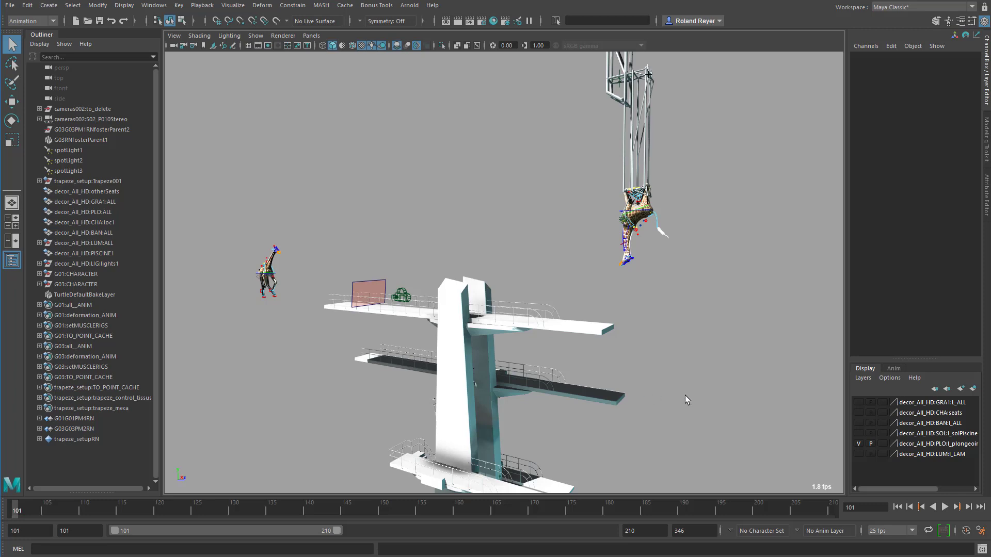
click(154, 5)
mouse_move(174, 47)
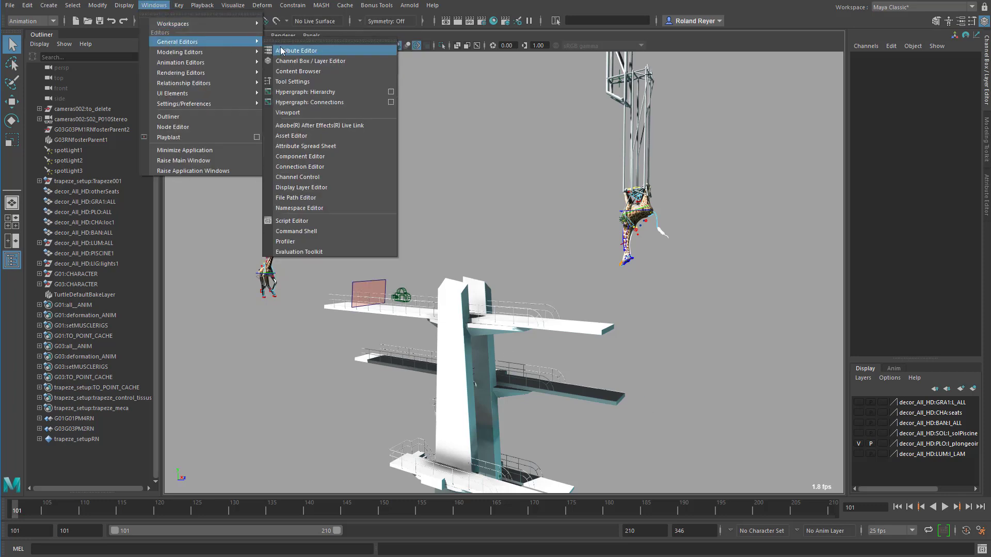
click(335, 252)
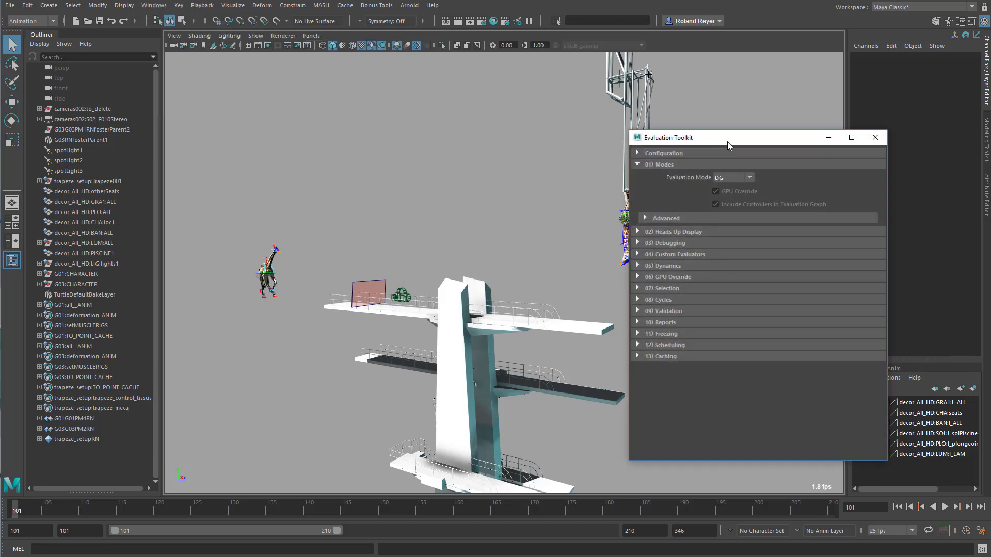
drag(729, 141, 793, 83)
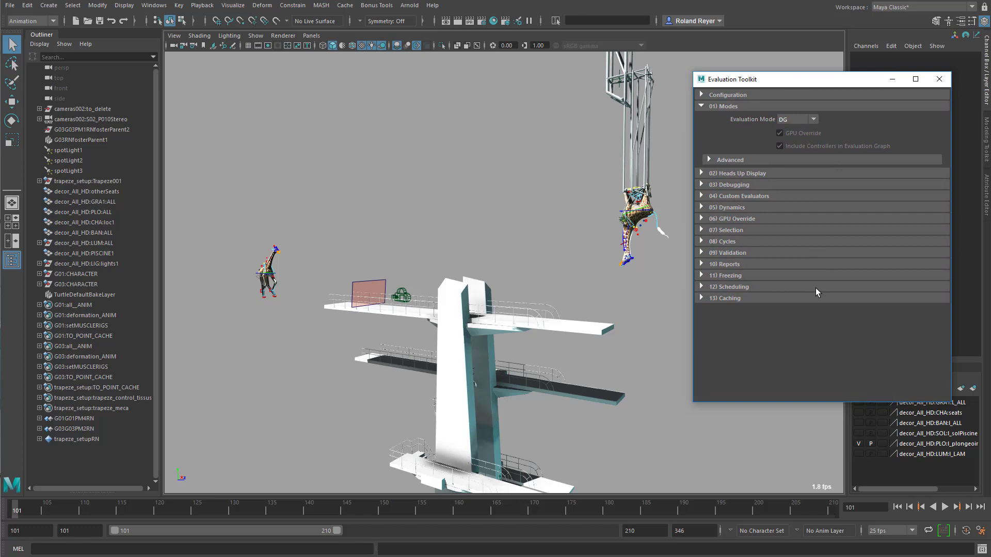
drag(952, 327, 937, 325)
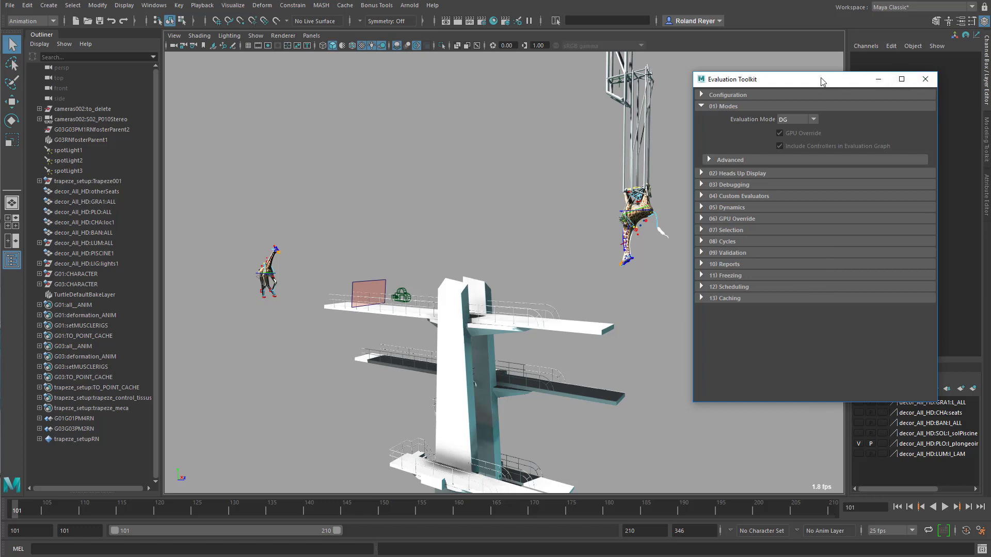
drag(823, 83, 840, 80)
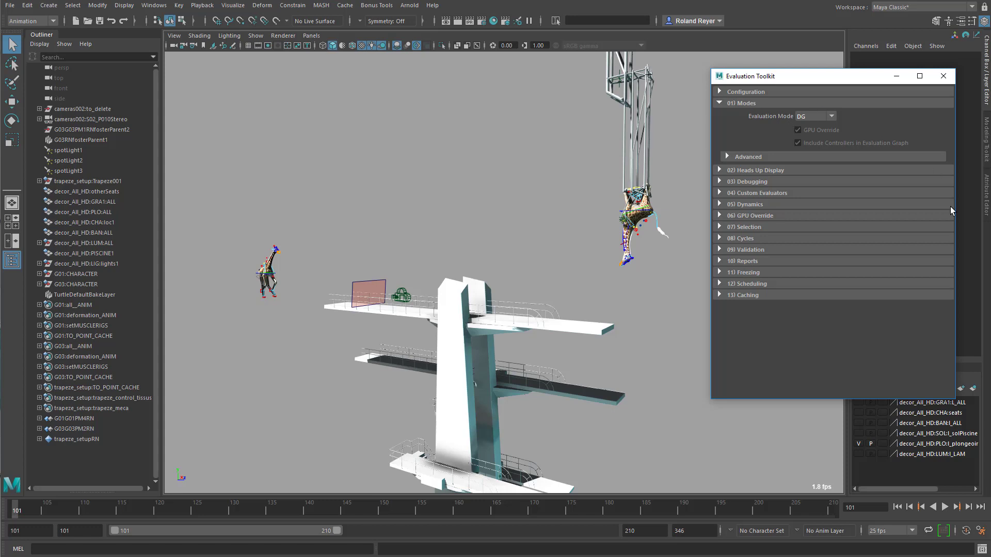
Expand 03) Debugging, open the Profiler, and record a profile while the animation plays.
click(754, 183)
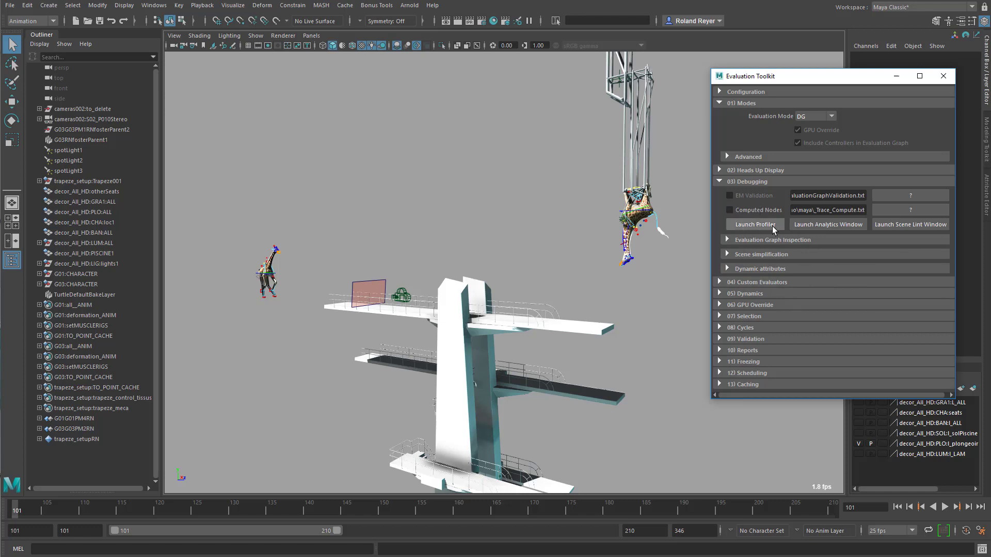
click(154, 5)
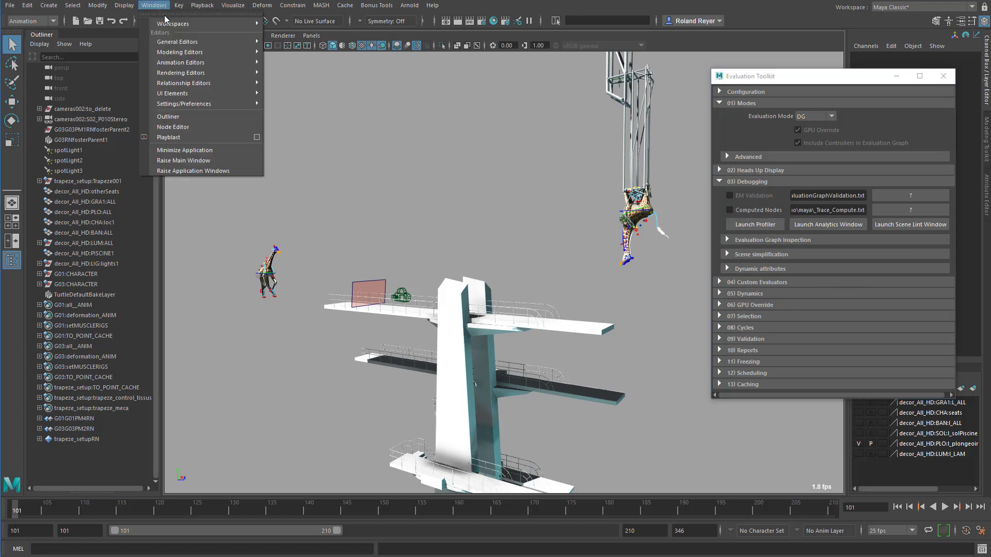
mouse_move(172, 44)
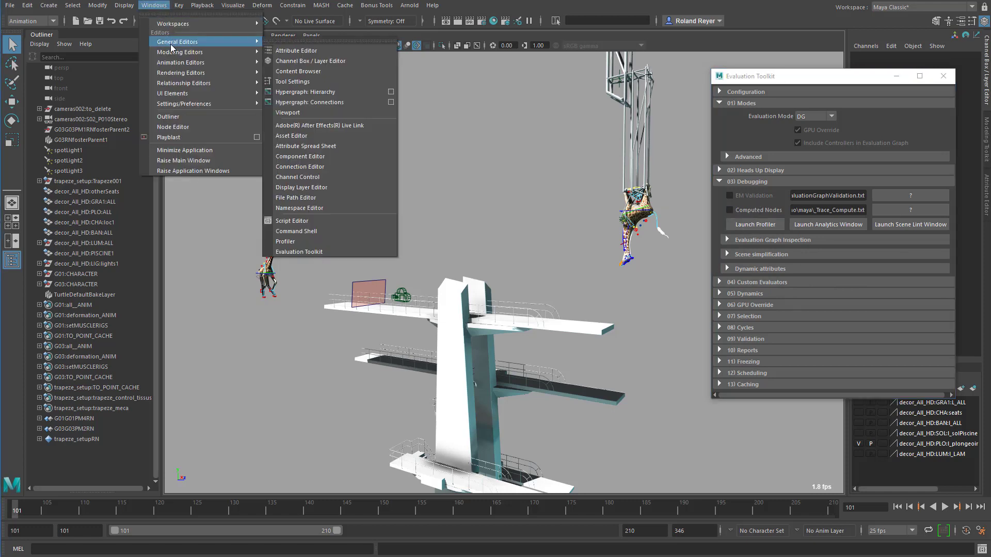
click(310, 241)
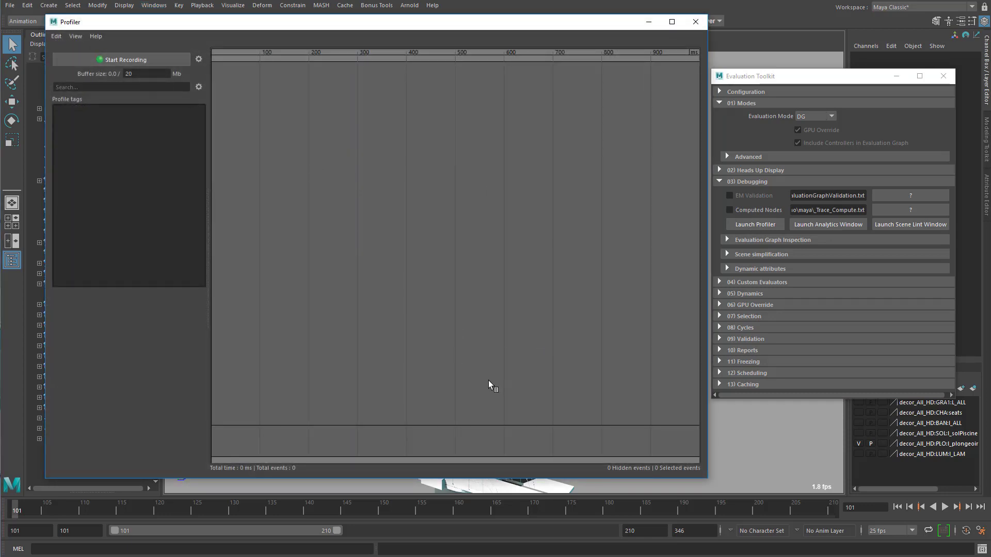
click(138, 60)
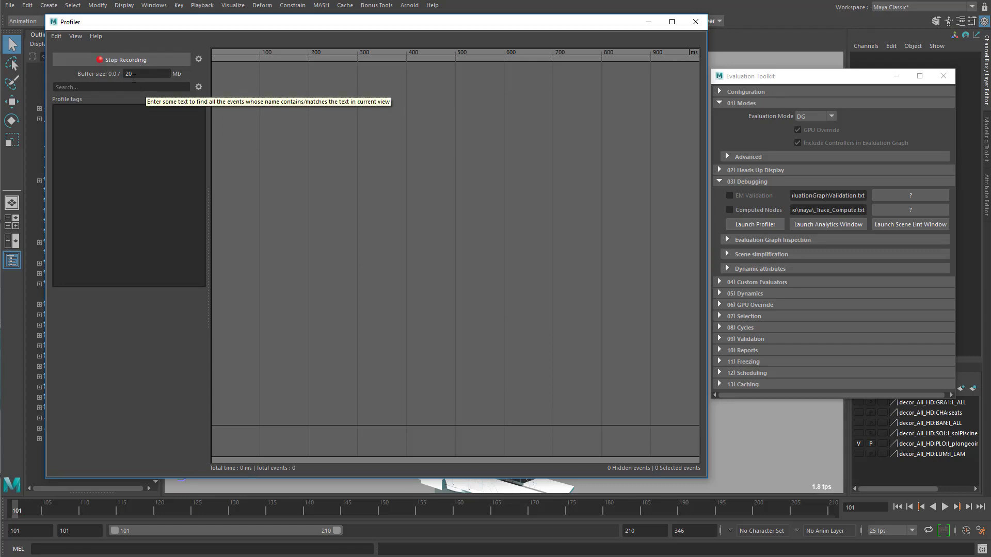
drag(134, 74, 117, 73)
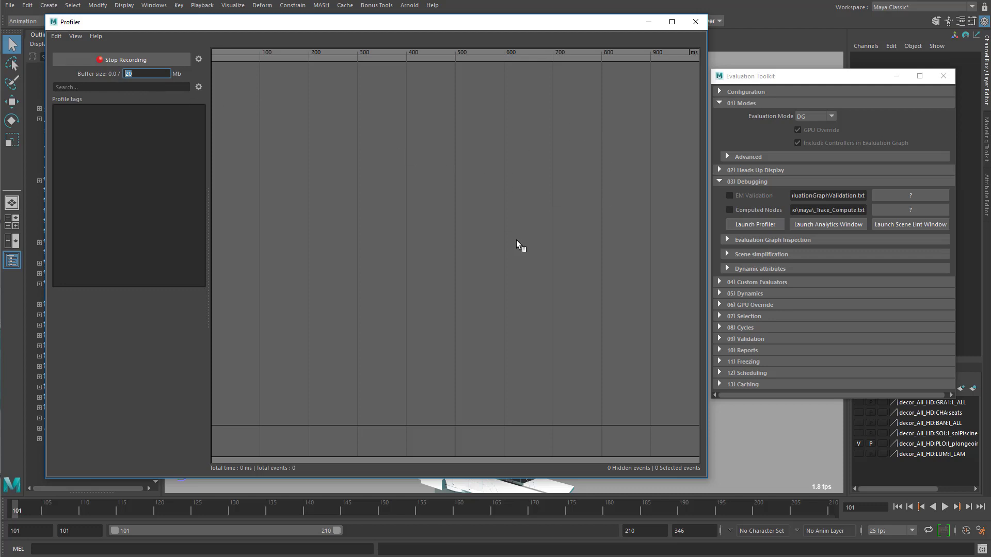
click(945, 507)
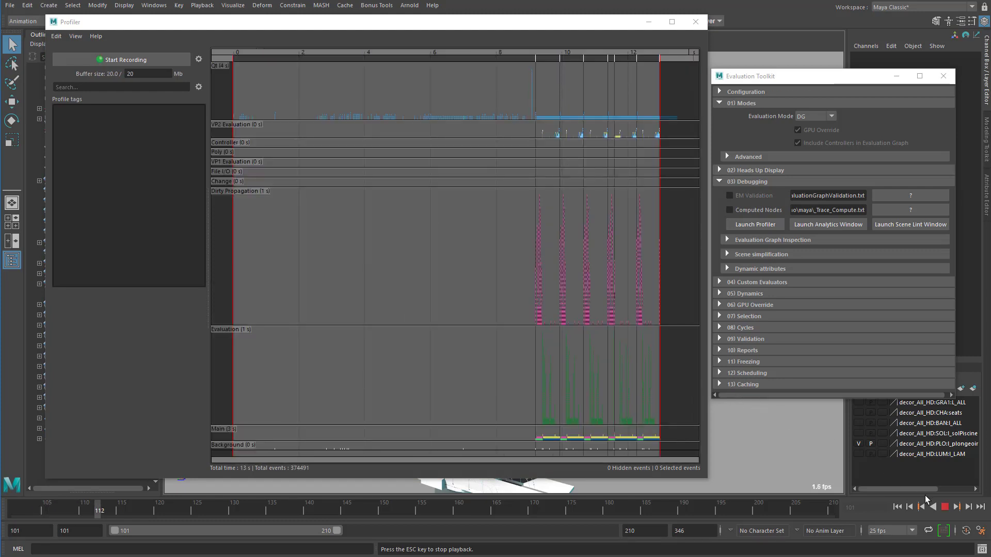
Stop playback at frame 114, zoom the Profiler to one frame, and select the 360 ms evaluation events.
key(Escape)
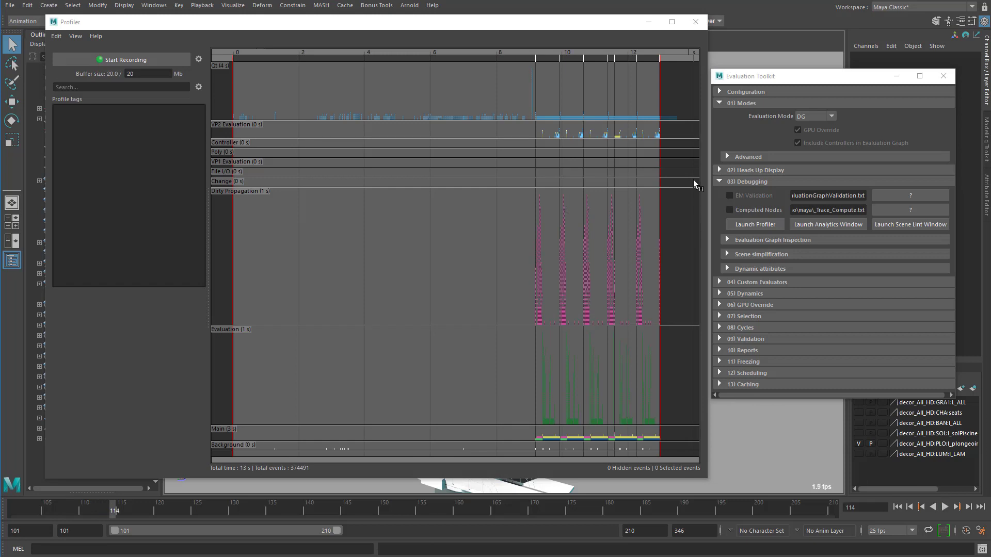
click(572, 60)
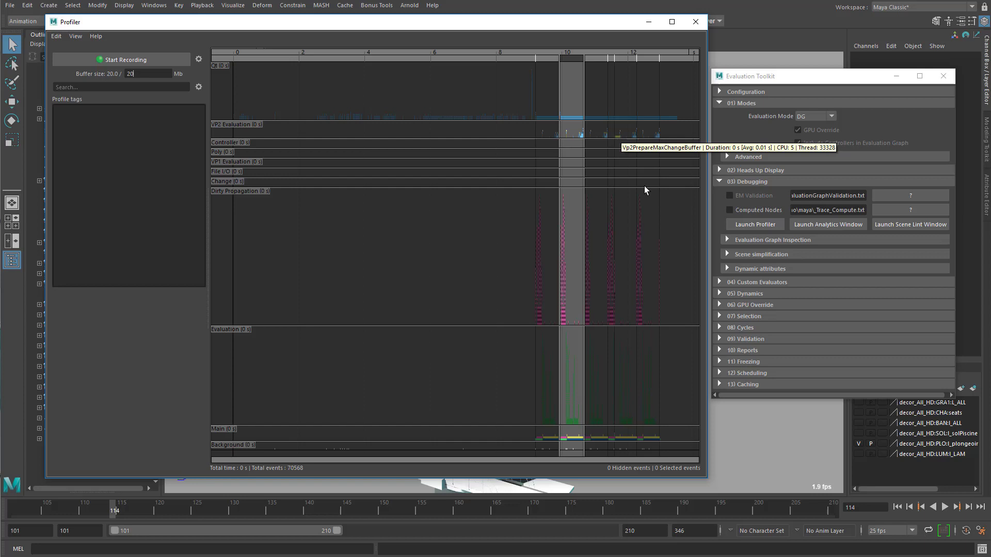
key(f)
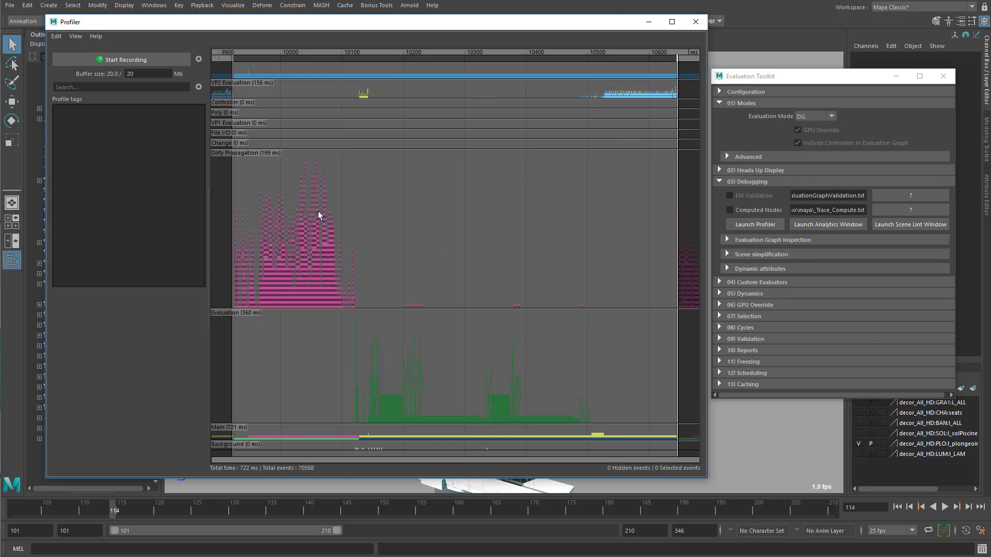
drag(352, 155, 220, 313)
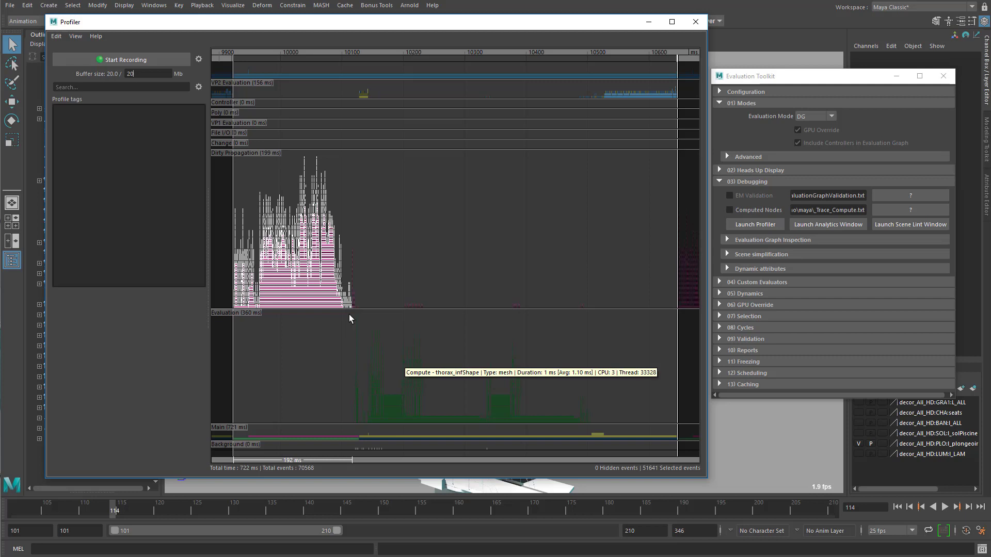
drag(349, 315, 426, 360)
drag(553, 414, 593, 428)
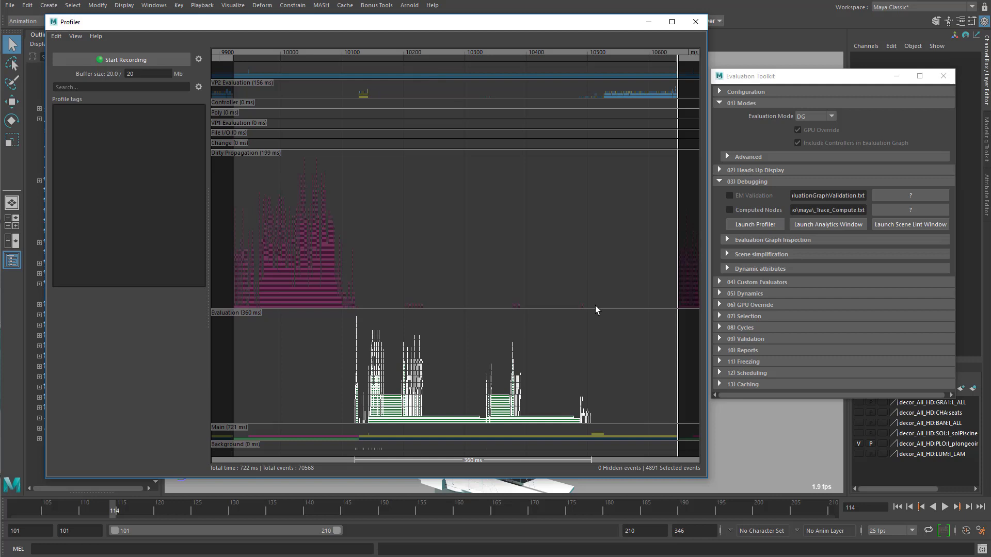
Set Evaluation Mode to Parallel, then re-record the profile from frame 101 to 123.
click(810, 116)
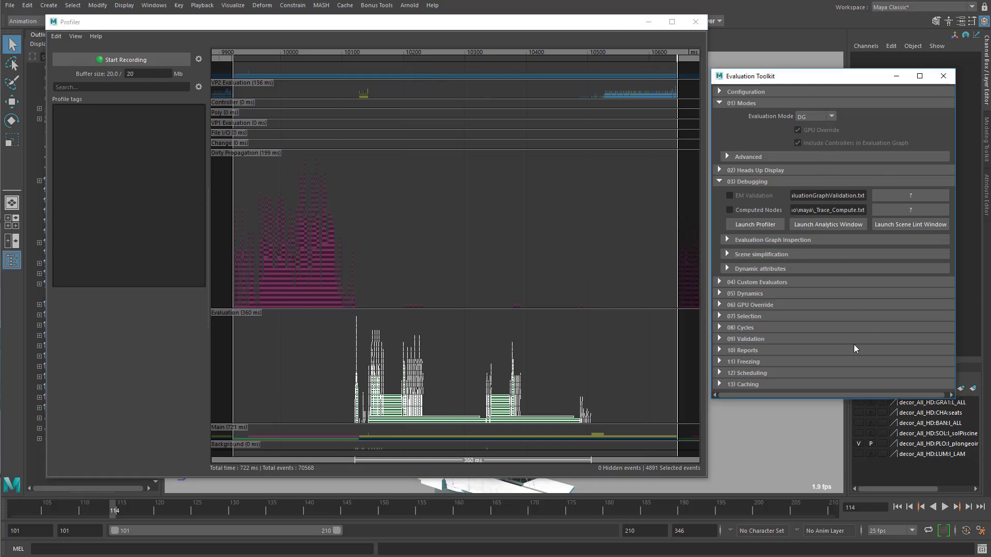
click(898, 507)
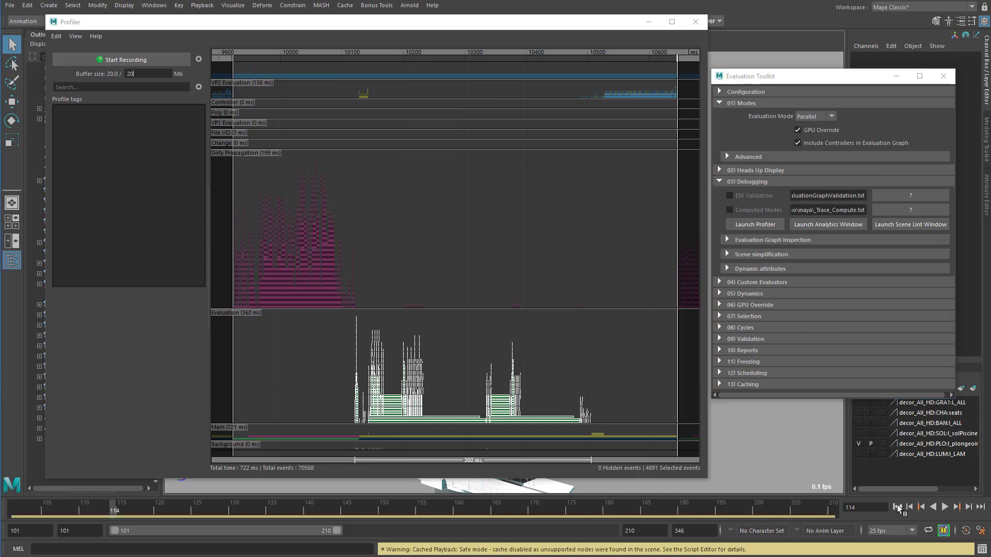
click(113, 59)
click(356, 265)
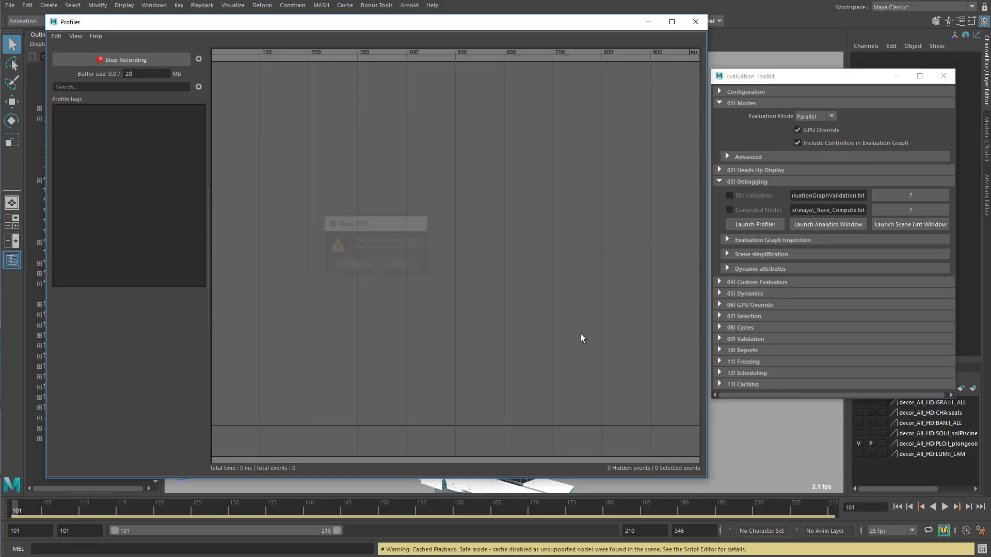
click(945, 507)
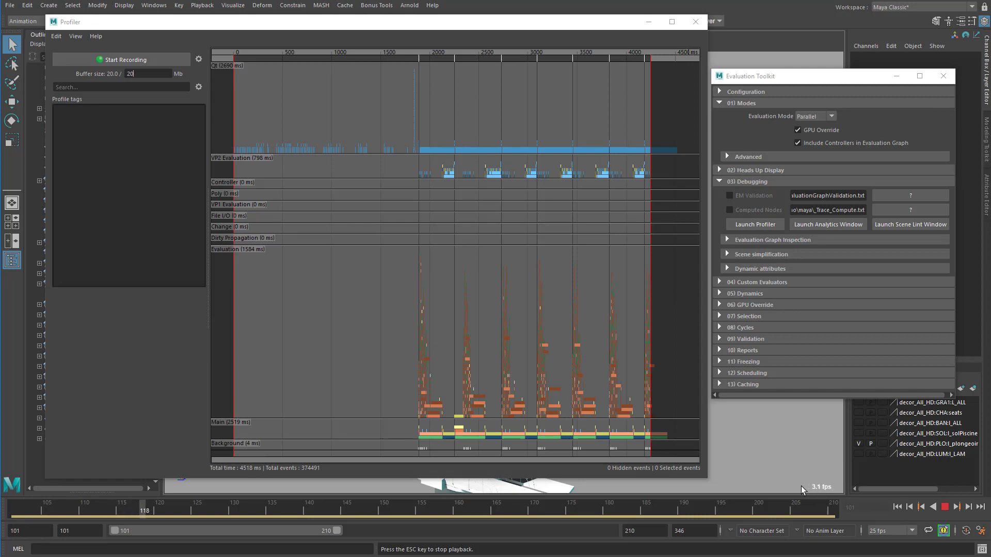
click(945, 507)
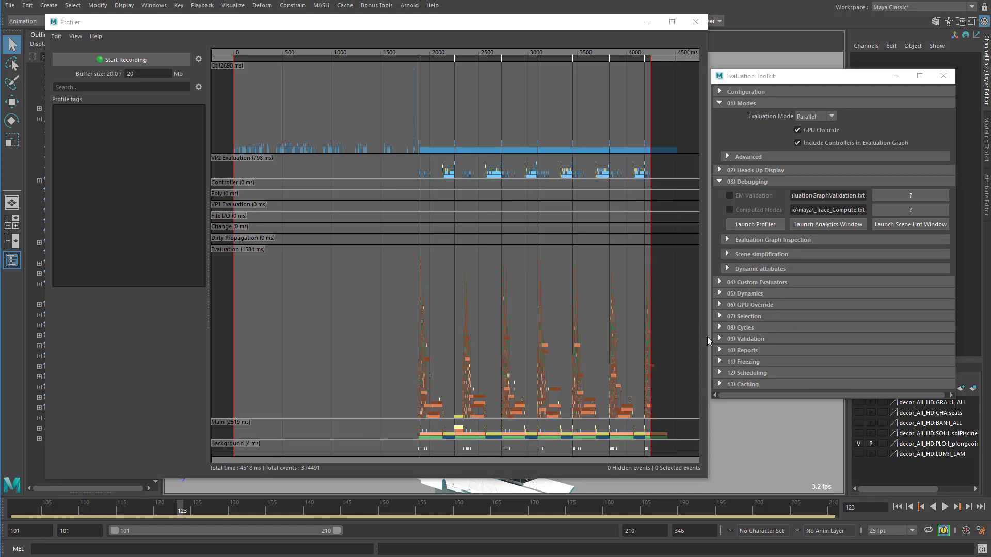
Zoom the Profiler to a single 362 ms frame, select its evaluation events, then clear the selection.
click(519, 54)
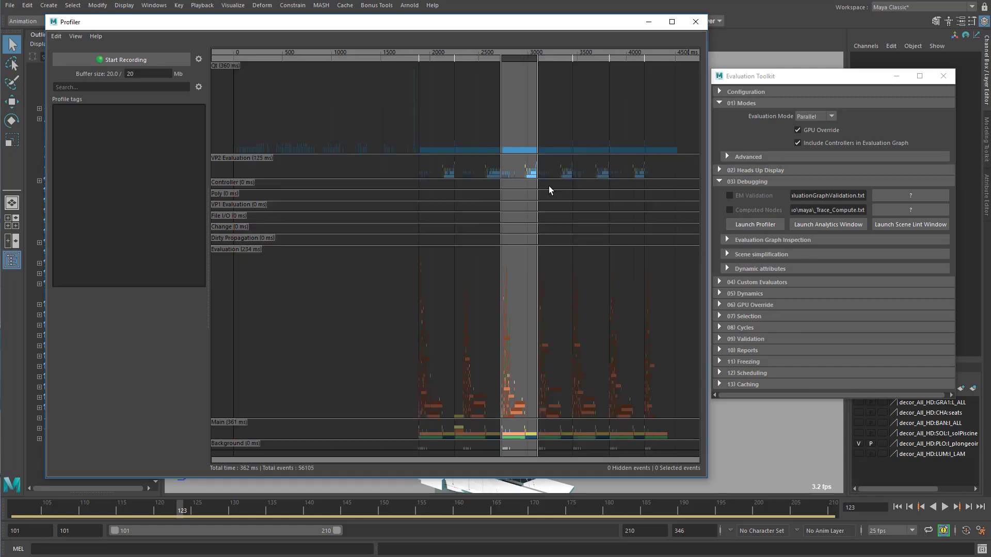
key(f)
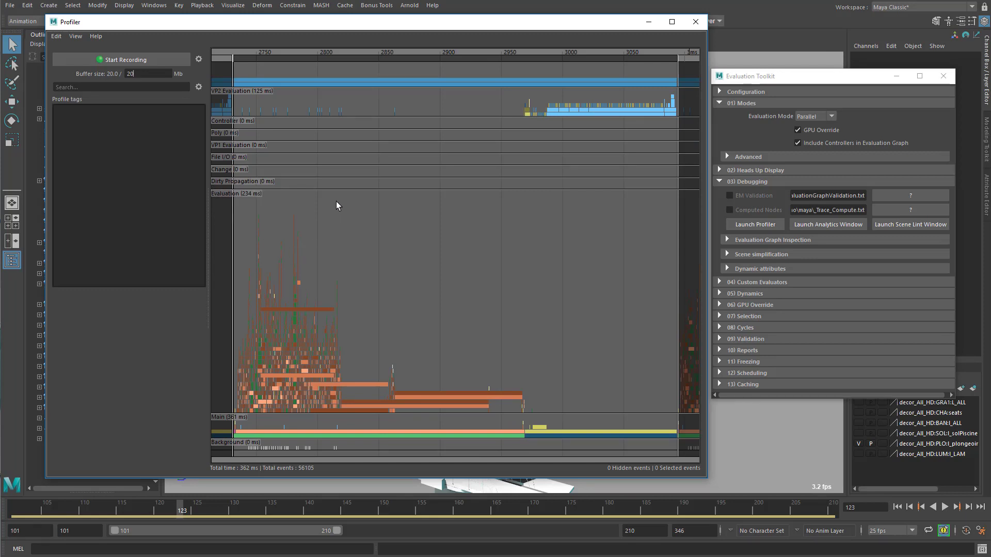
drag(337, 203, 235, 419)
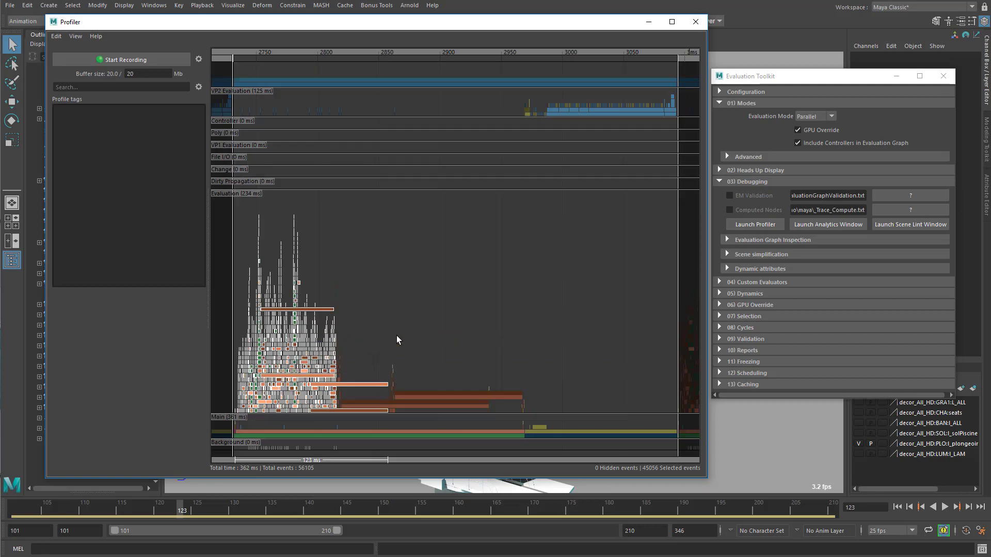
click(465, 289)
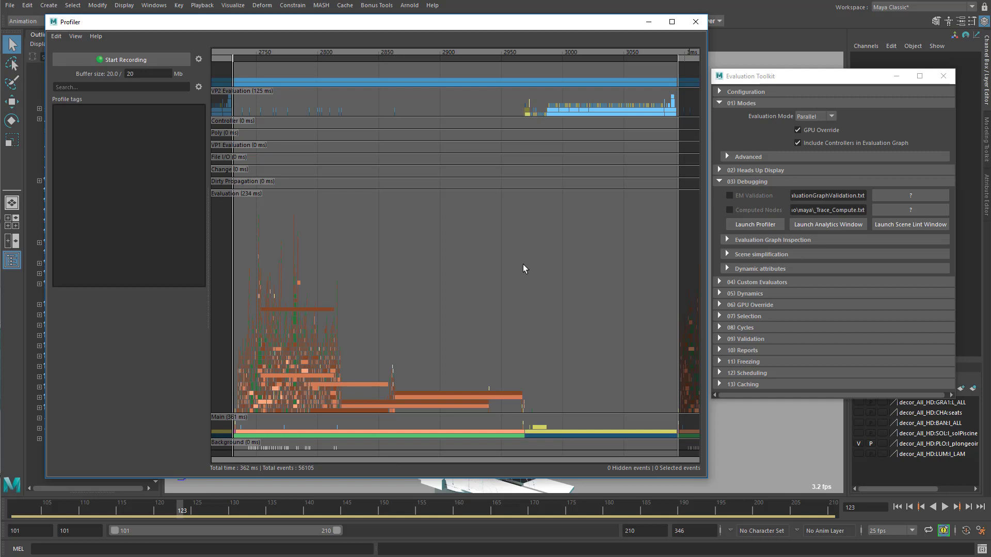
click(75, 36)
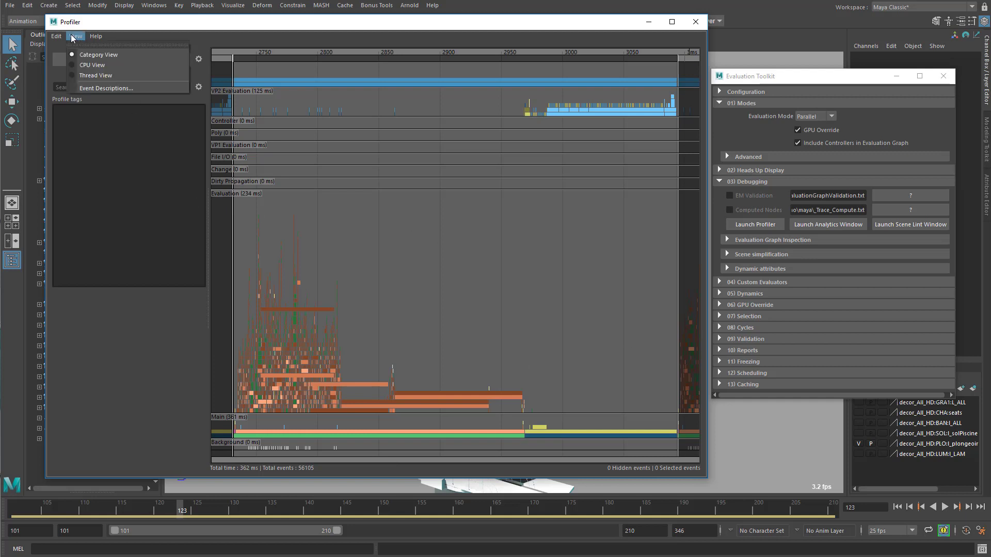
click(94, 76)
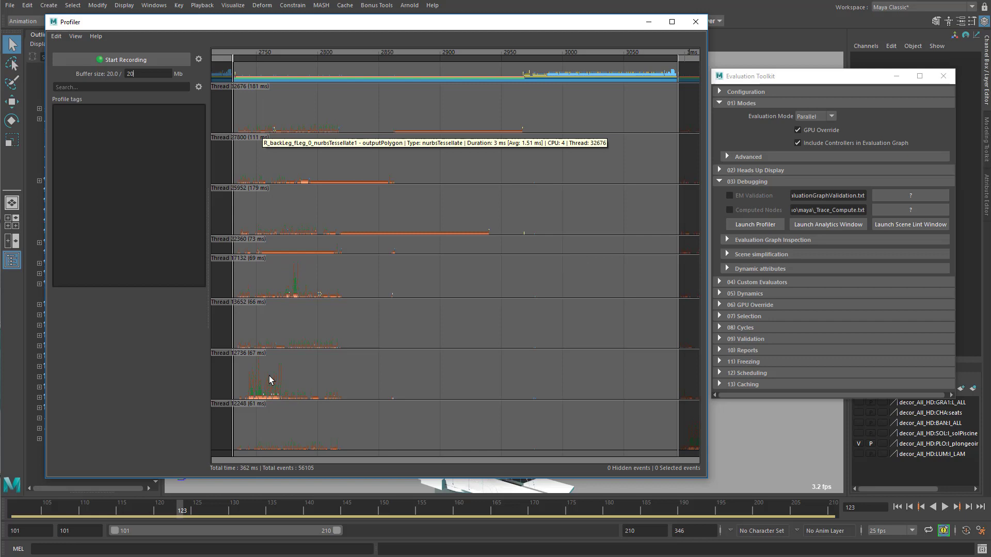
click(77, 36)
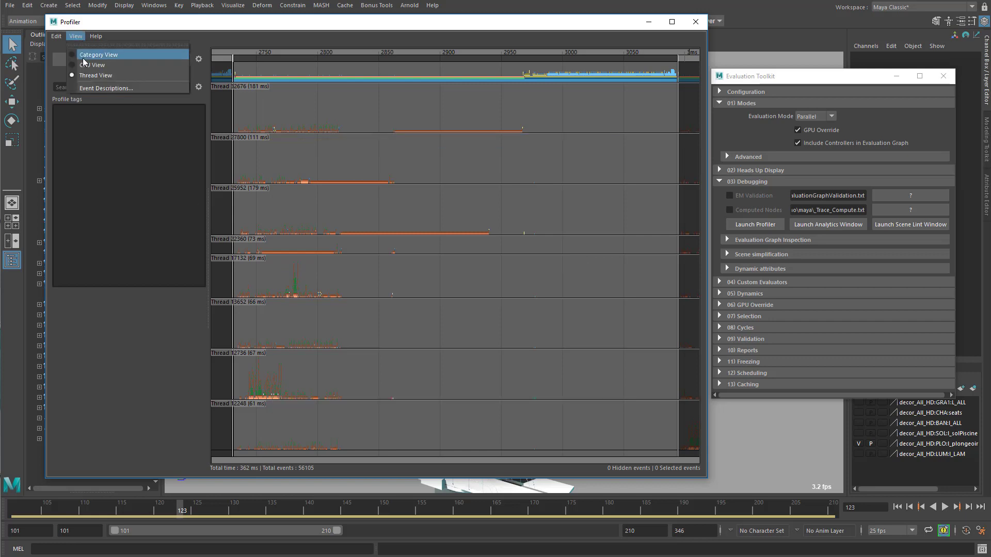
click(89, 55)
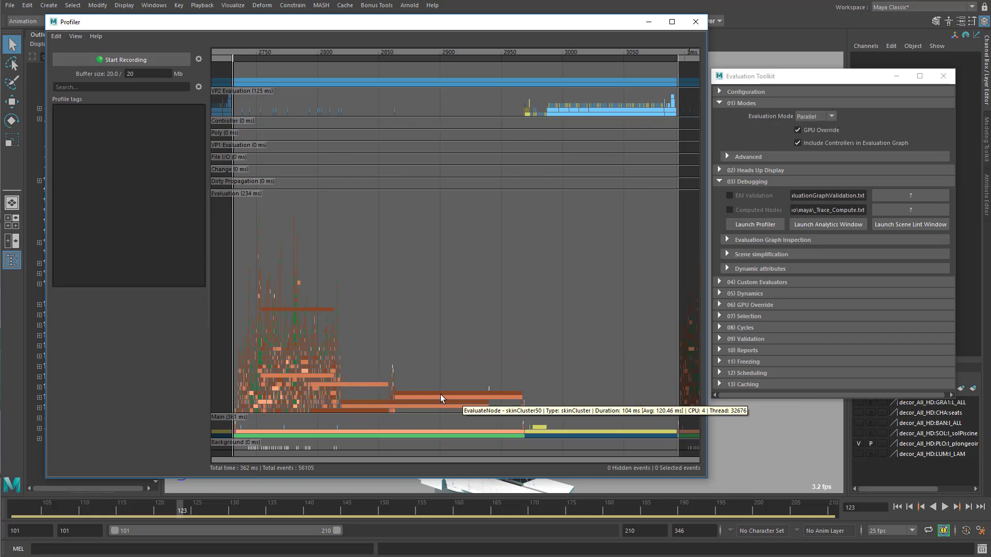
Inspect the skinCluster50 event, close the Profiler, lower the Evaluation Toolkit, and select G01 and G03 CHARACTER.
click(427, 395)
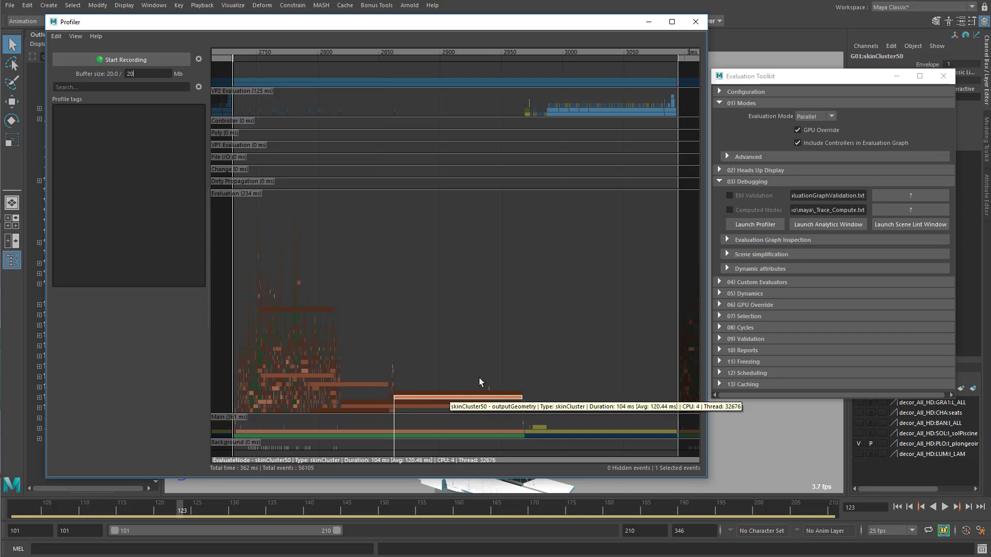
click(534, 261)
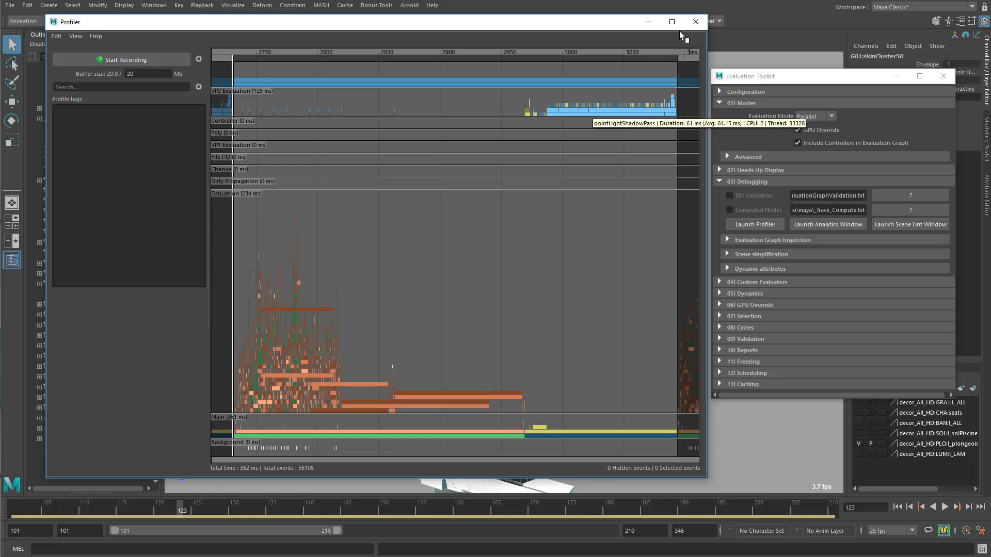
click(695, 22)
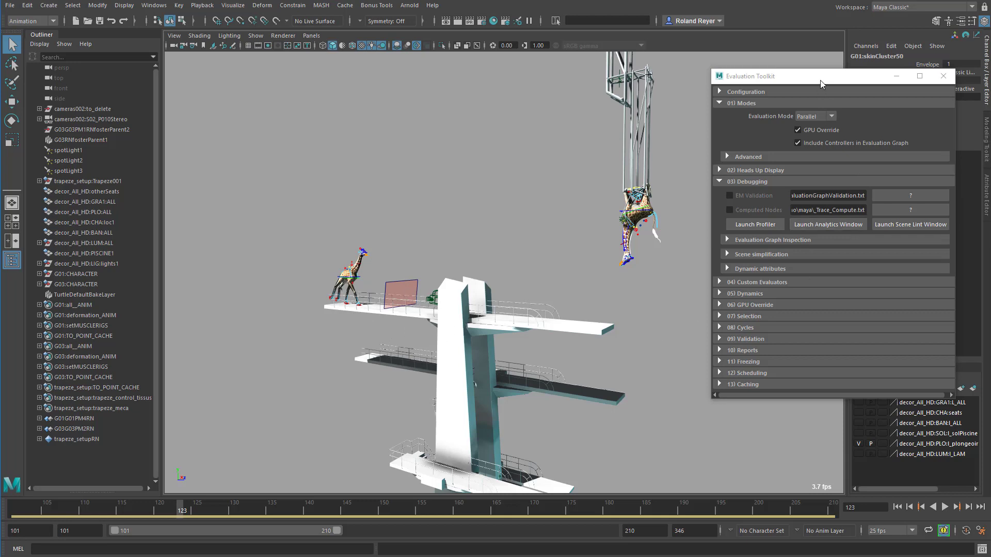
drag(820, 80, 808, 153)
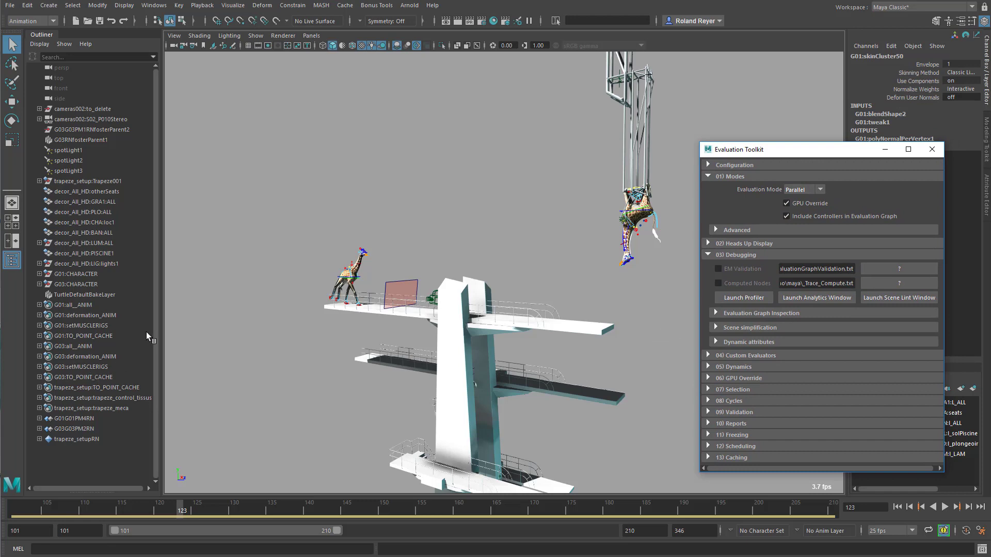
drag(75, 271, 77, 284)
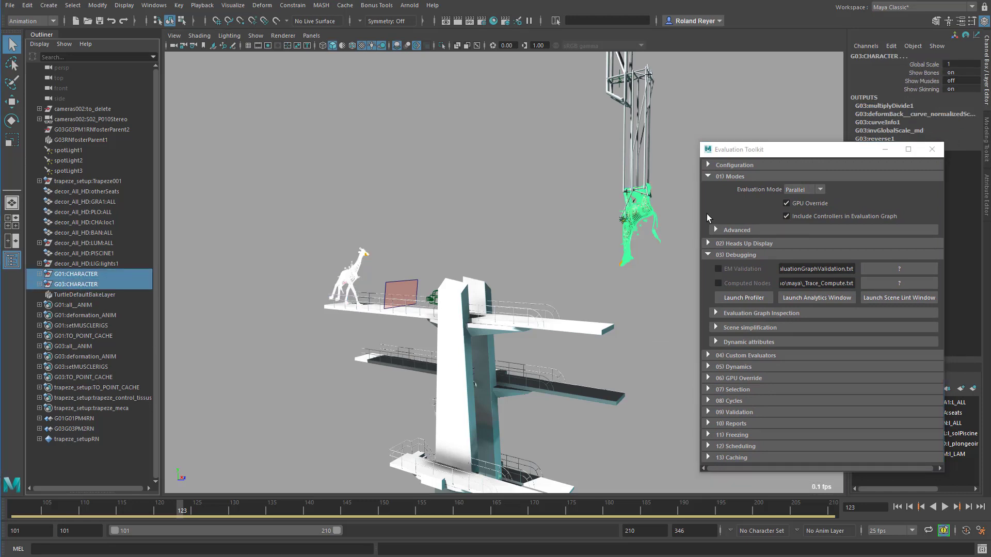
Set Show Skinning to off on both characters, deselect them, and toggle textured display with 6.
double_click(968, 87)
text(off)
key(Return)
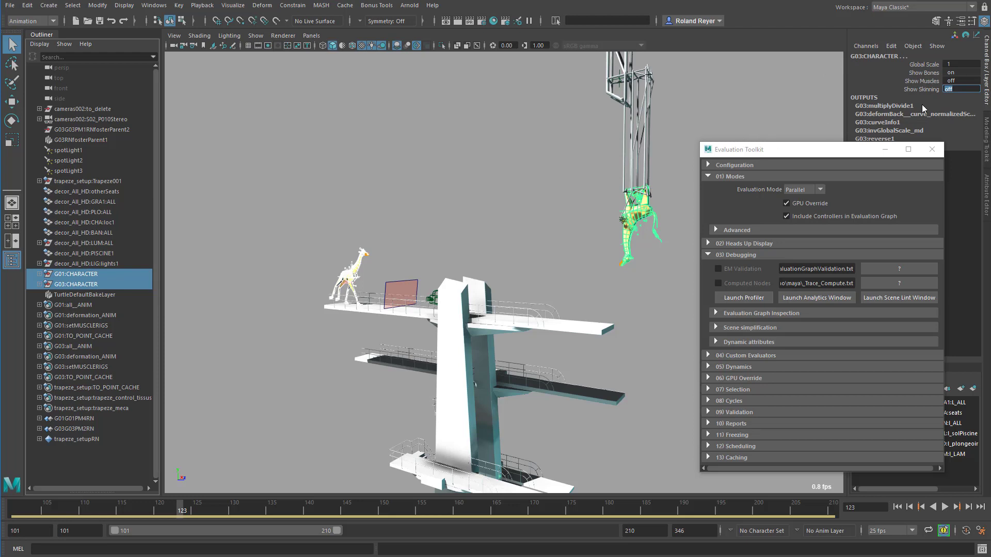
click(730, 107)
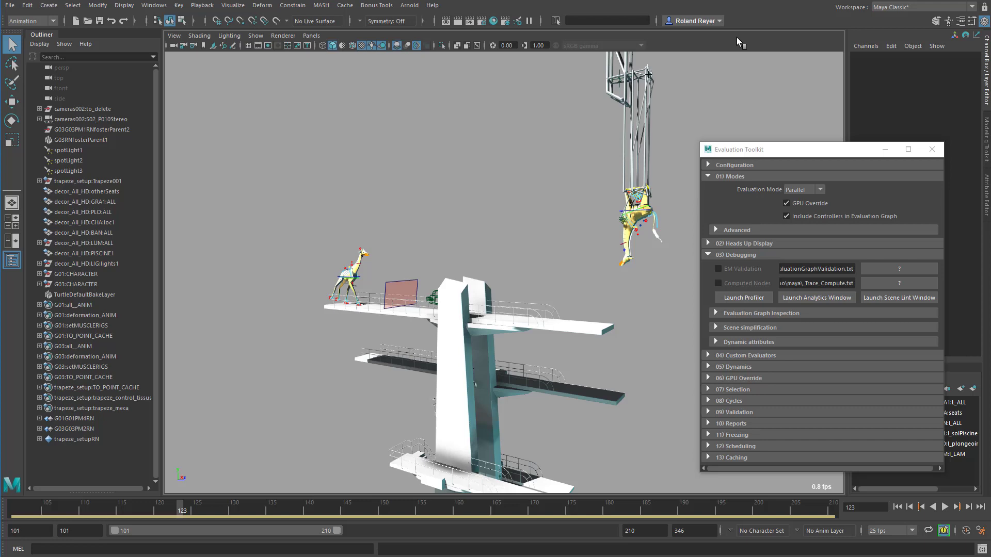
key(6)
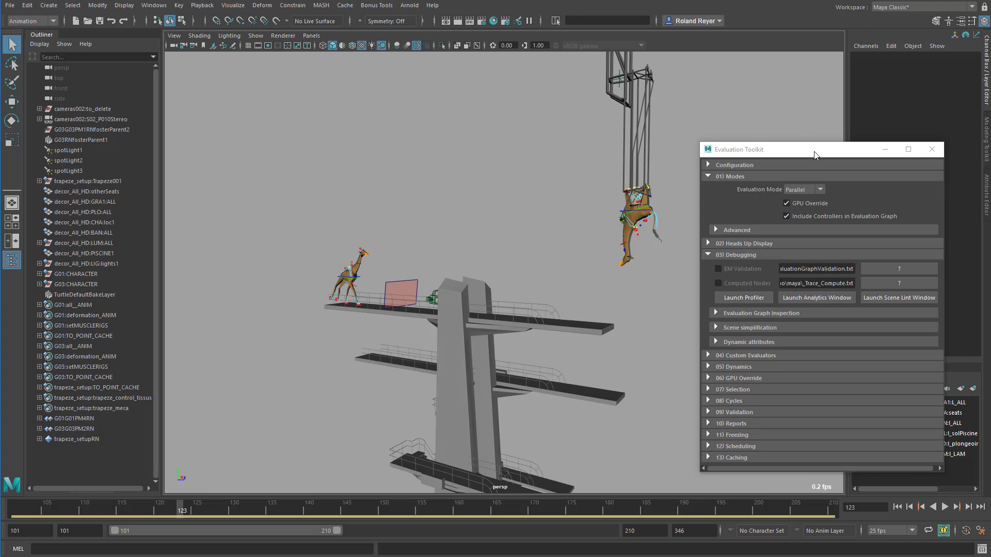
drag(813, 151, 837, 59)
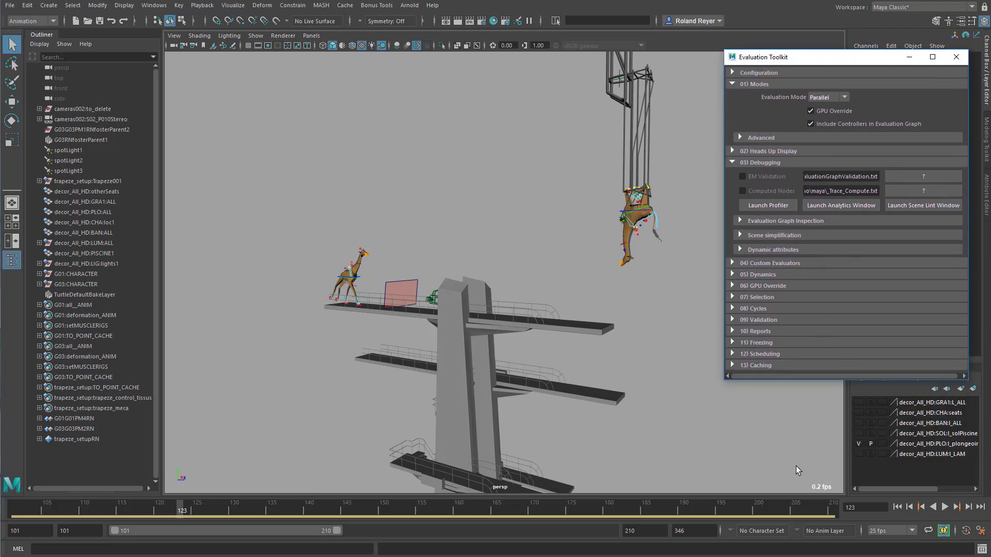
click(944, 508)
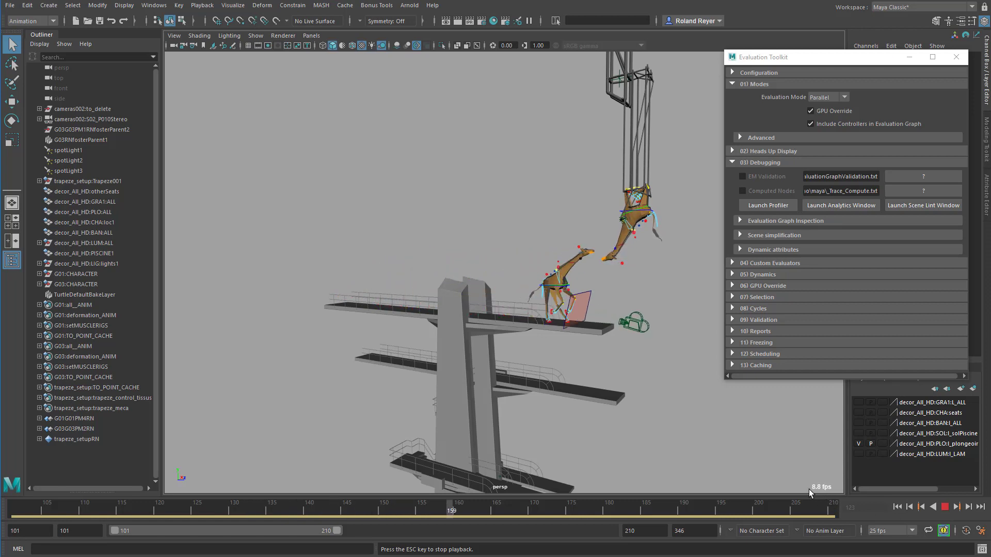
key(Escape)
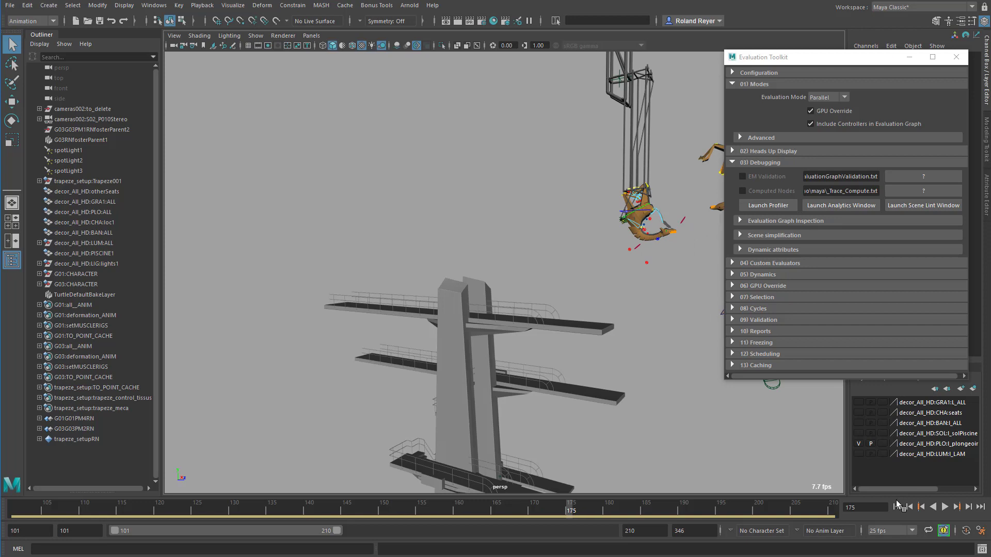
click(898, 507)
click(944, 508)
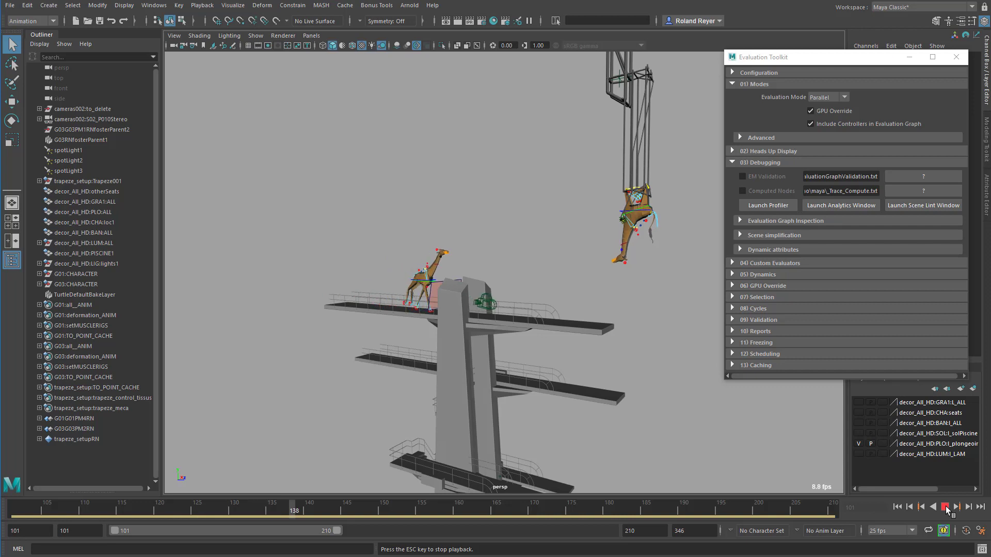
click(945, 507)
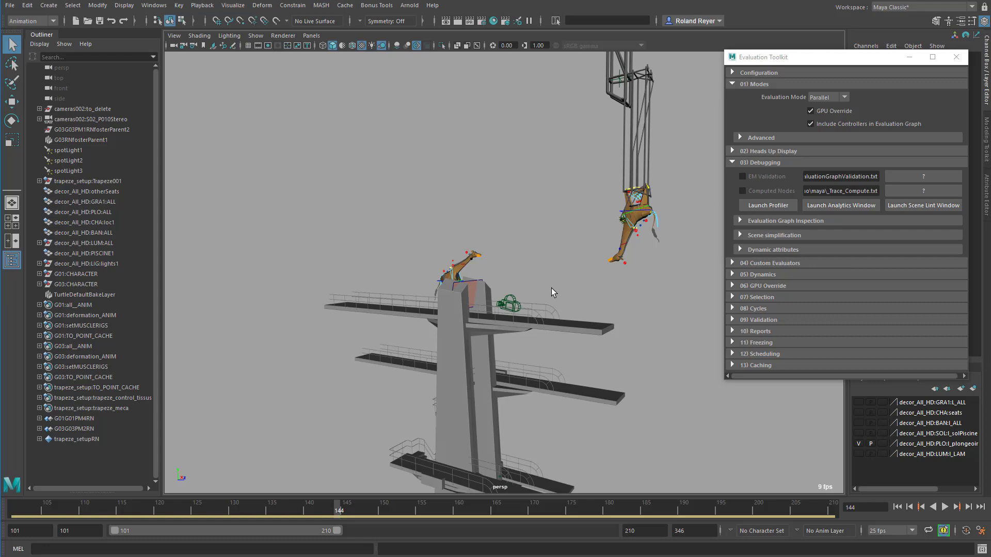
alt+drag(647, 320, 524, 300)
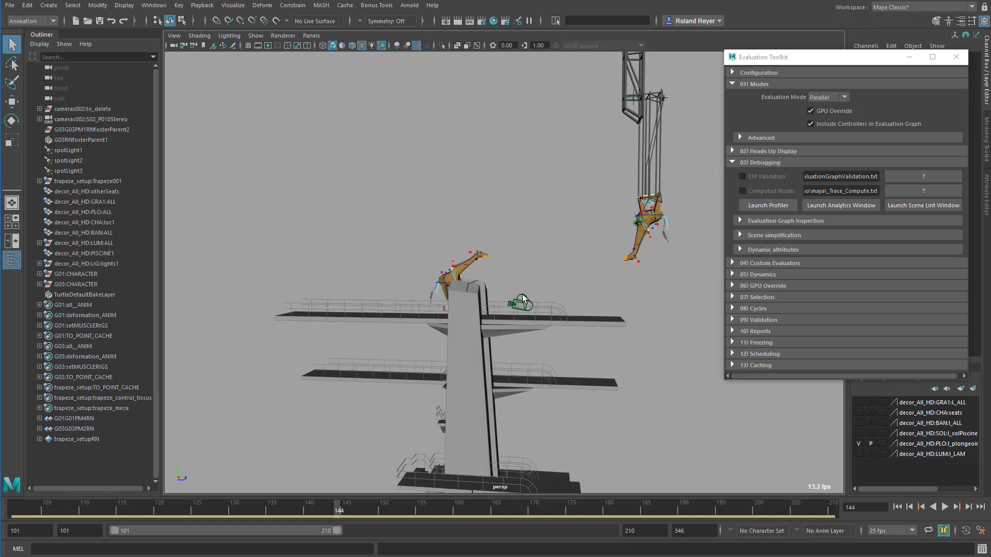
click(523, 302)
click(636, 356)
alt+drag(640, 354, 509, 356)
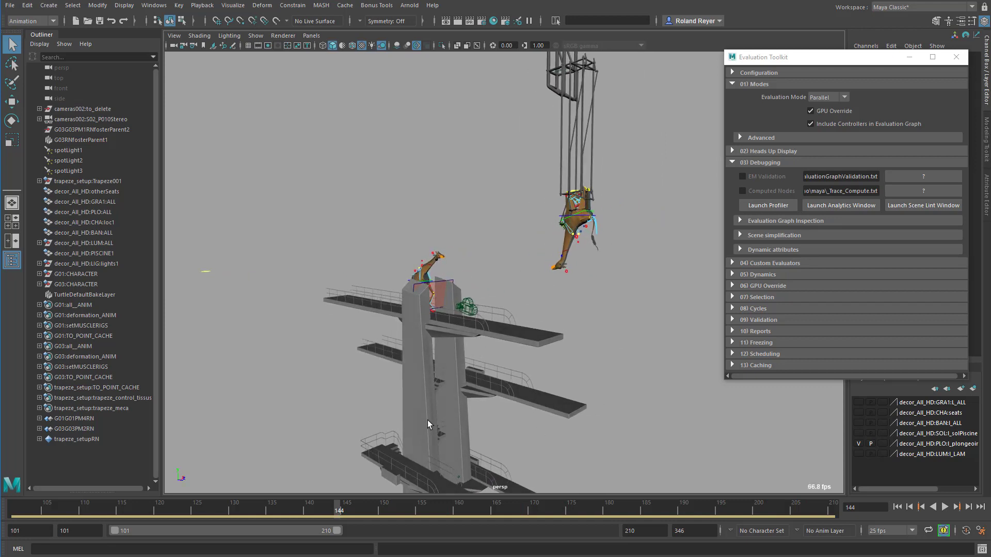
alt+middle_drag(428, 420, 501, 385)
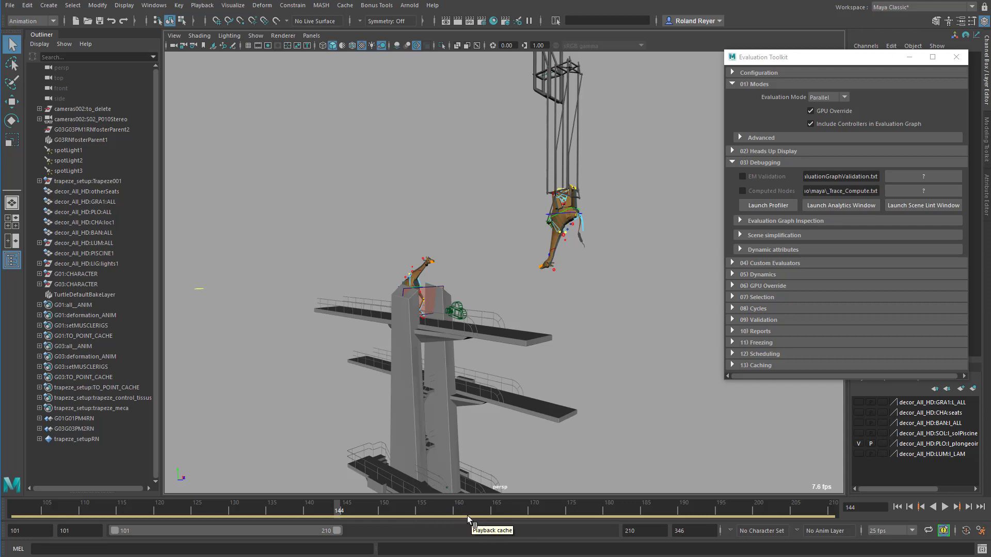
Find the unsupported Simulation Method warning in the Script Editor and copy the hairSystemShape name.
click(982, 549)
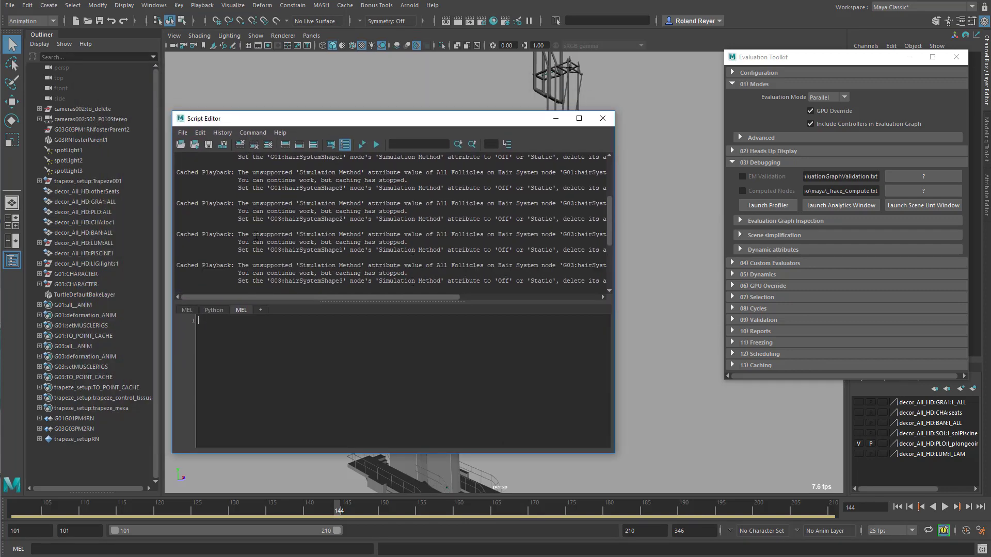
drag(179, 205, 395, 204)
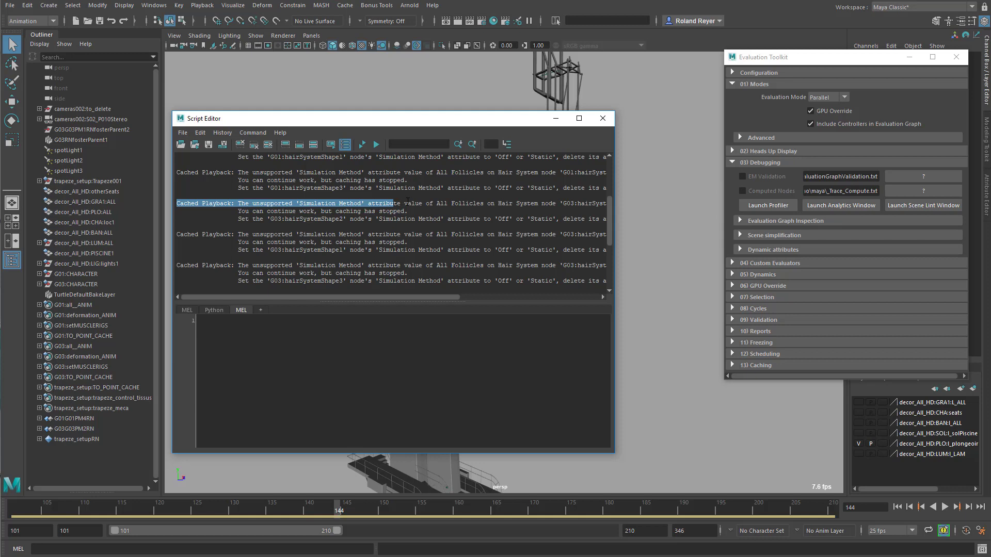
drag(451, 203, 487, 203)
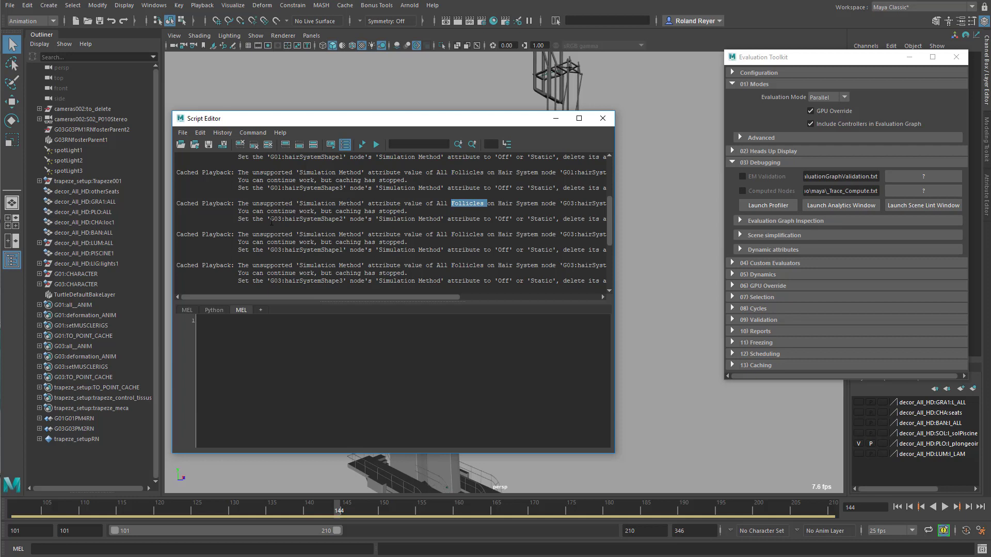
drag(270, 220, 343, 221)
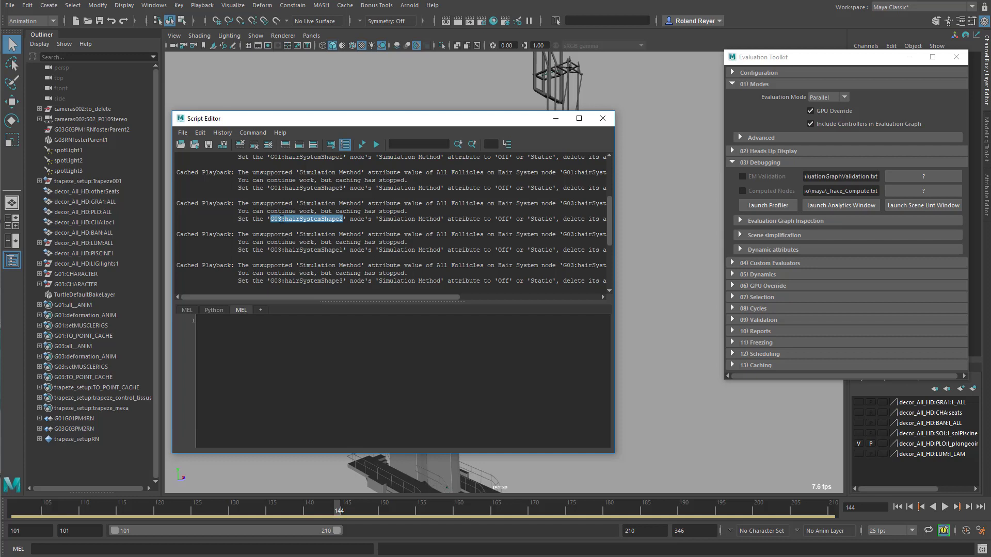
drag(281, 220, 340, 219)
key(ctrl+c)
Select all *hairSystemShape* nodes by name and set their Simulation Method to Off.
click(590, 21)
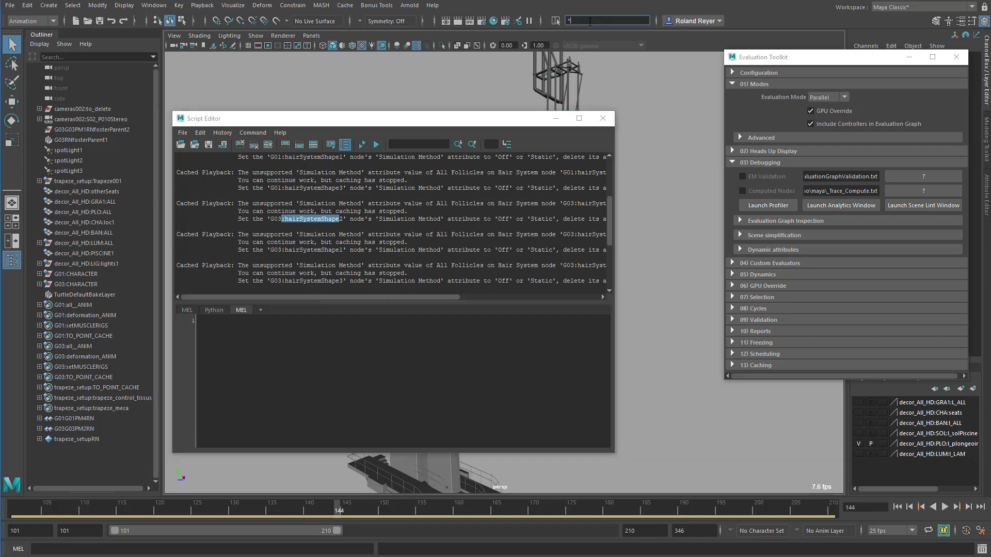
text(*)
key(ctrl+v)
text(*)
key(Return)
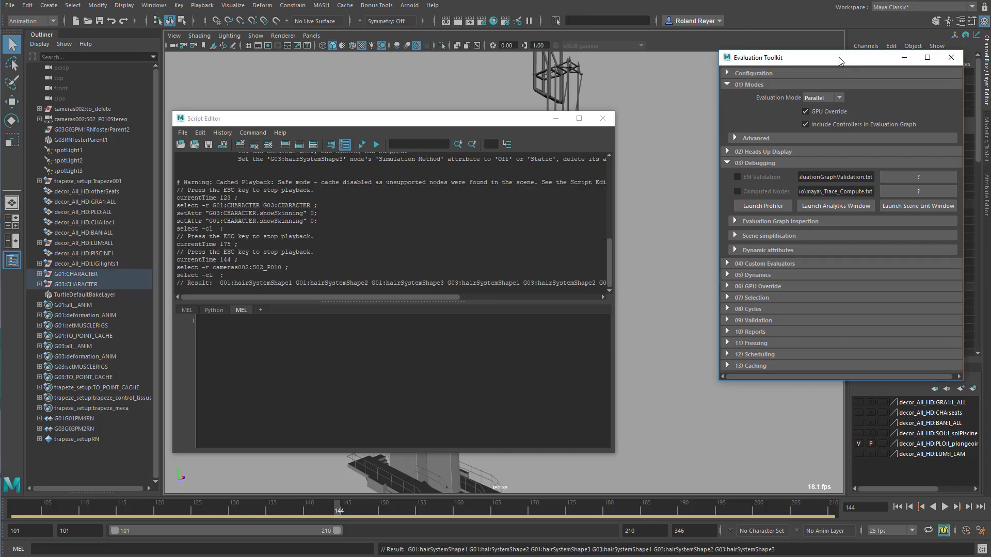
drag(859, 57, 732, 100)
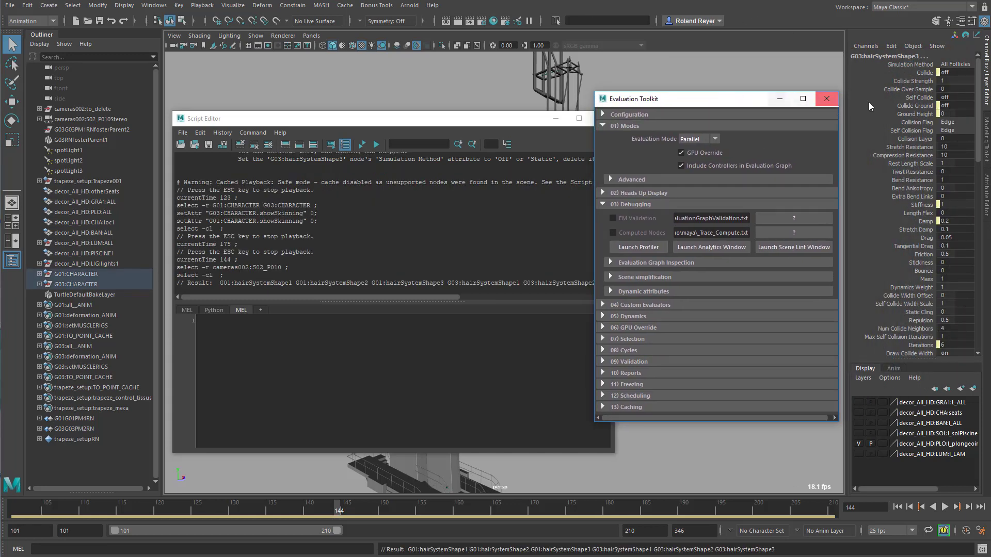
click(962, 64)
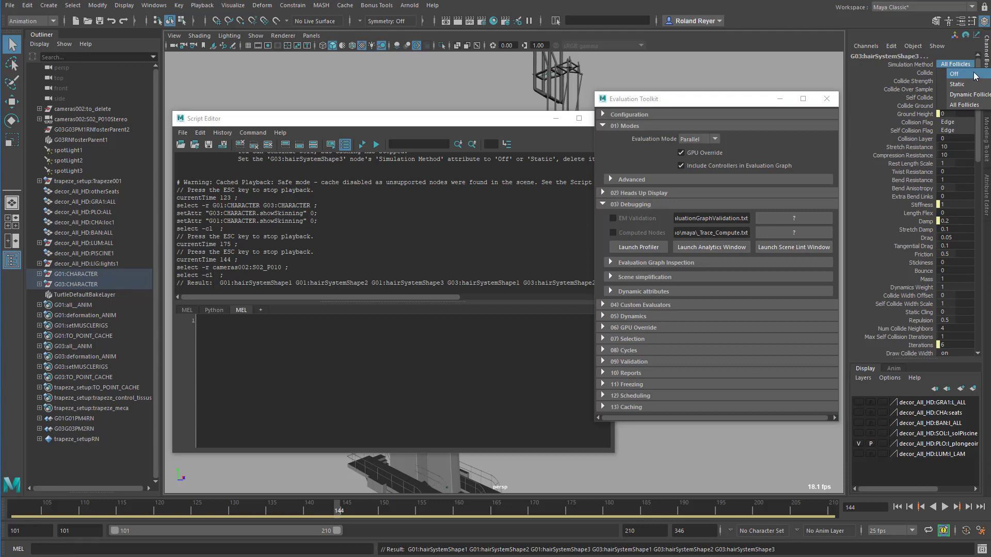
click(975, 75)
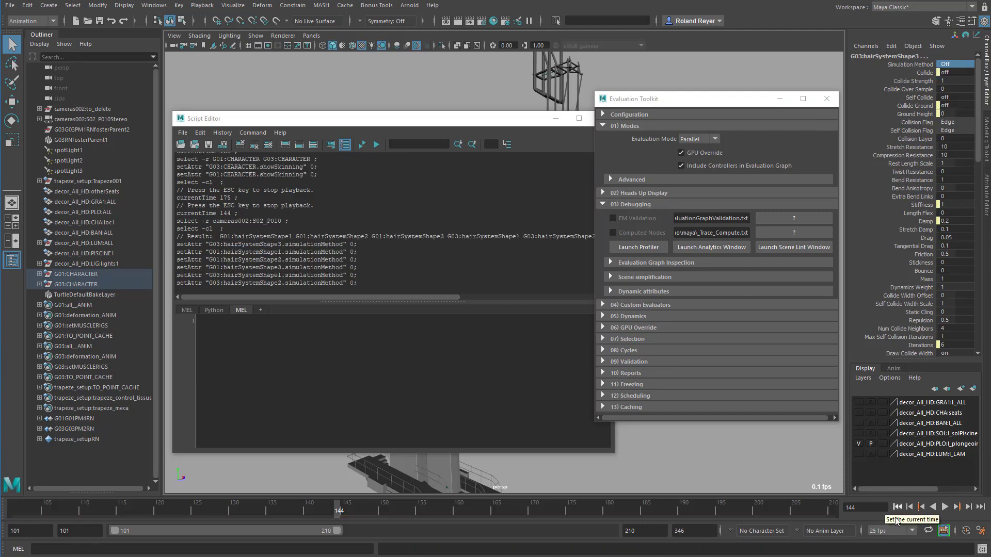
click(898, 507)
Close the Evaluation Toolkit and Script Editor, then play the dive while orbiting the tower.
click(827, 99)
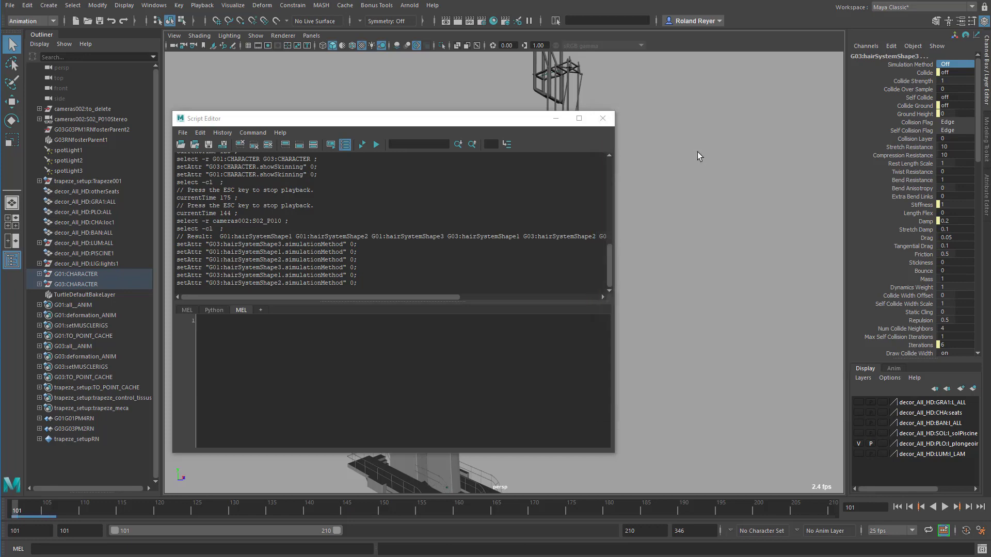
click(602, 118)
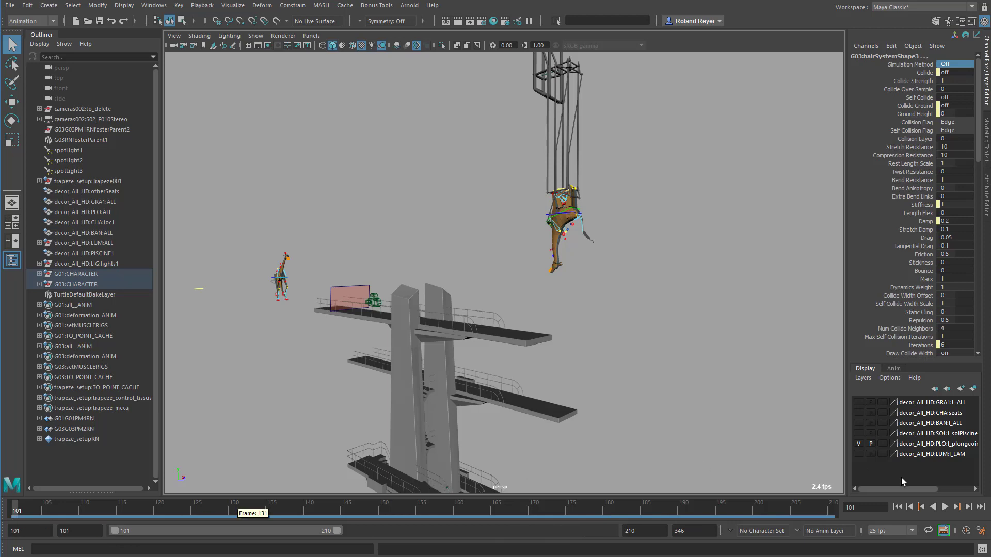
click(945, 507)
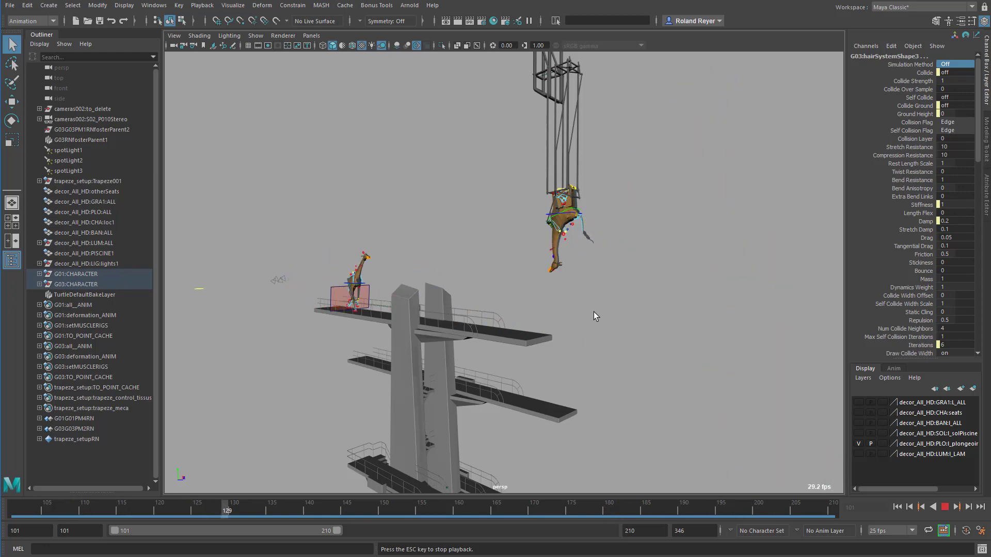
alt+drag(599, 323, 692, 418)
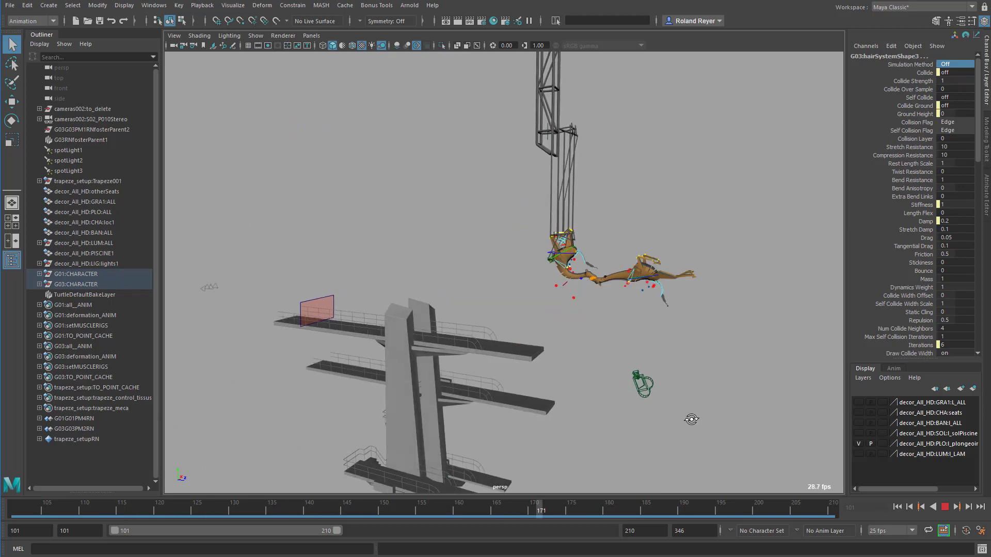
Stop playback and view the scene through the shot camera cameras002:S02_P010.
click(945, 508)
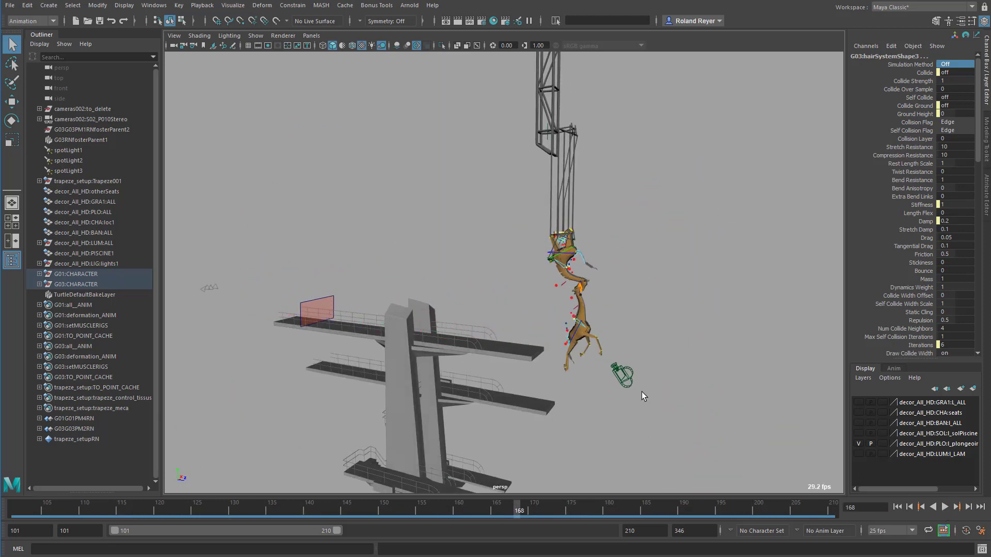
click(616, 381)
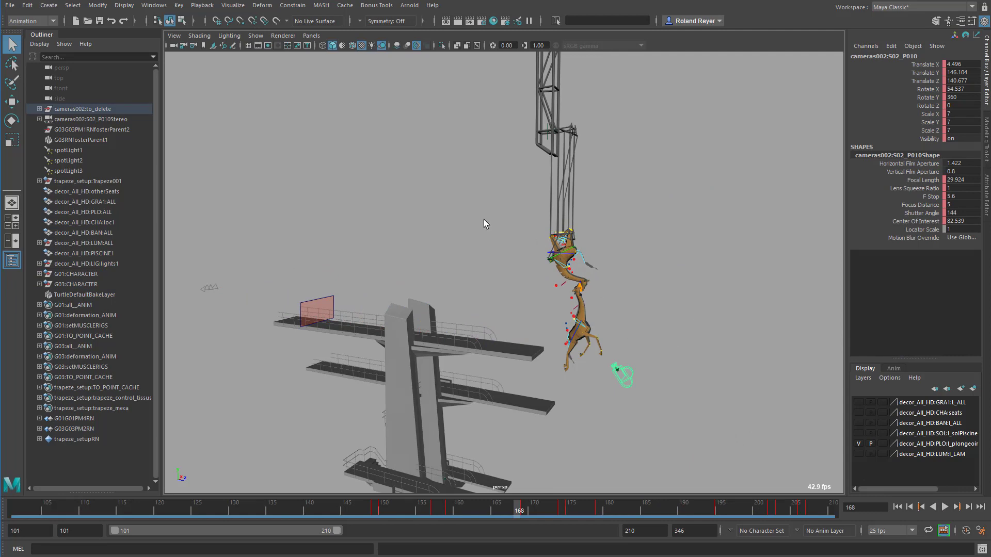
click(311, 35)
mouse_move(336, 69)
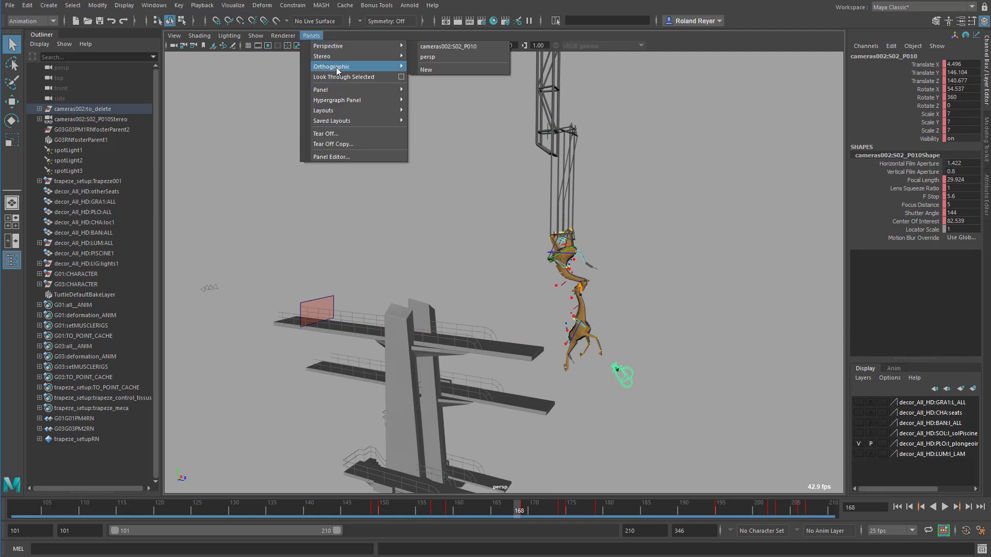
click(374, 77)
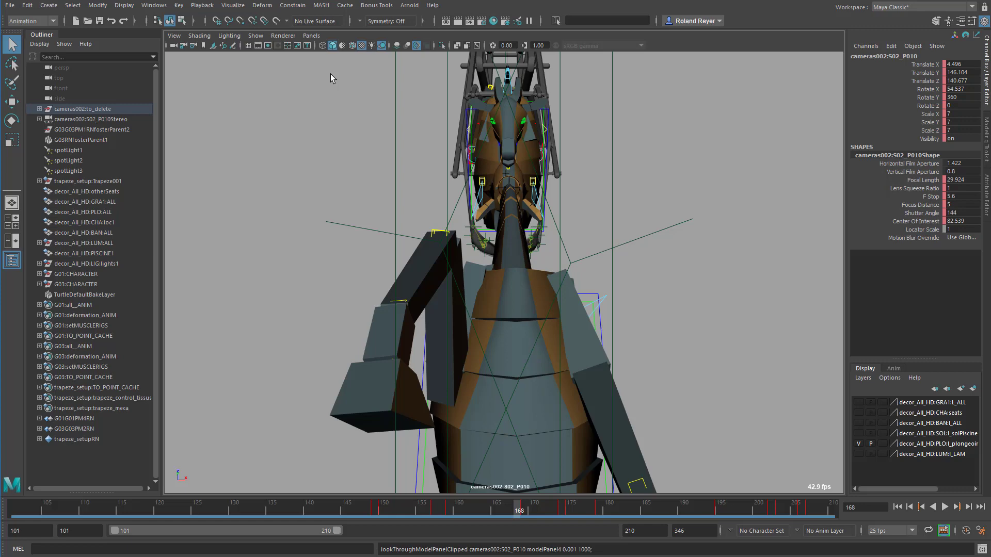
Replay the shot from the first frame, stopping at 118, then switch back to persp.
click(897, 508)
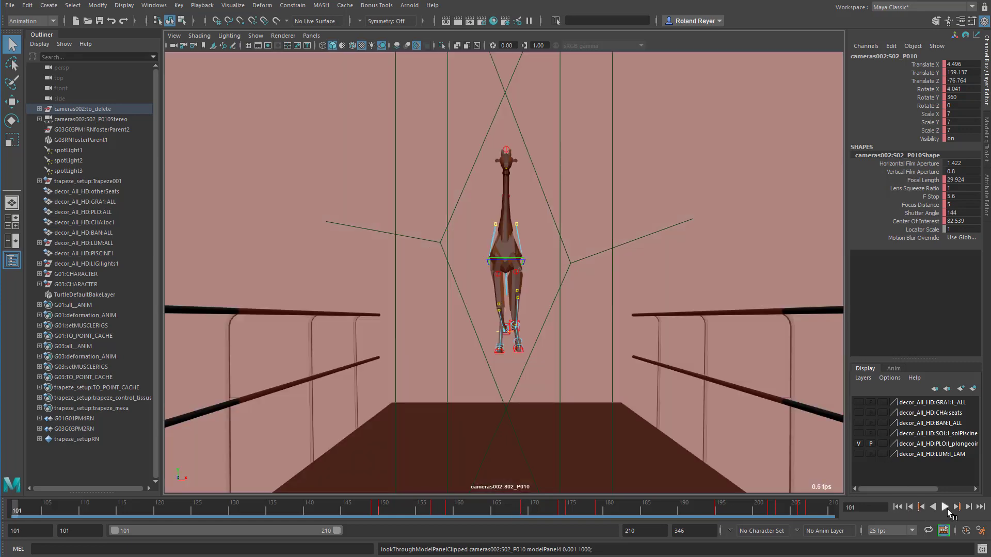
click(943, 507)
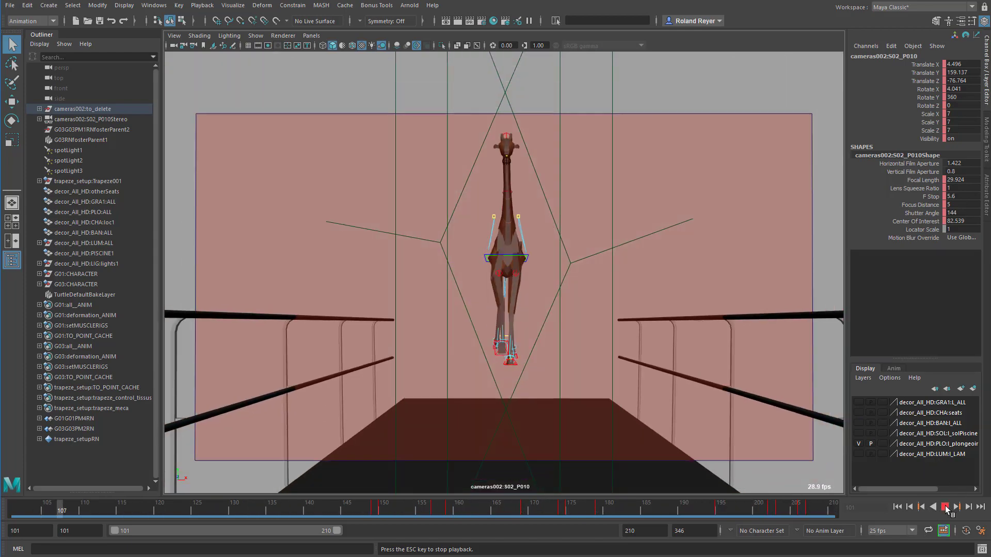
click(945, 508)
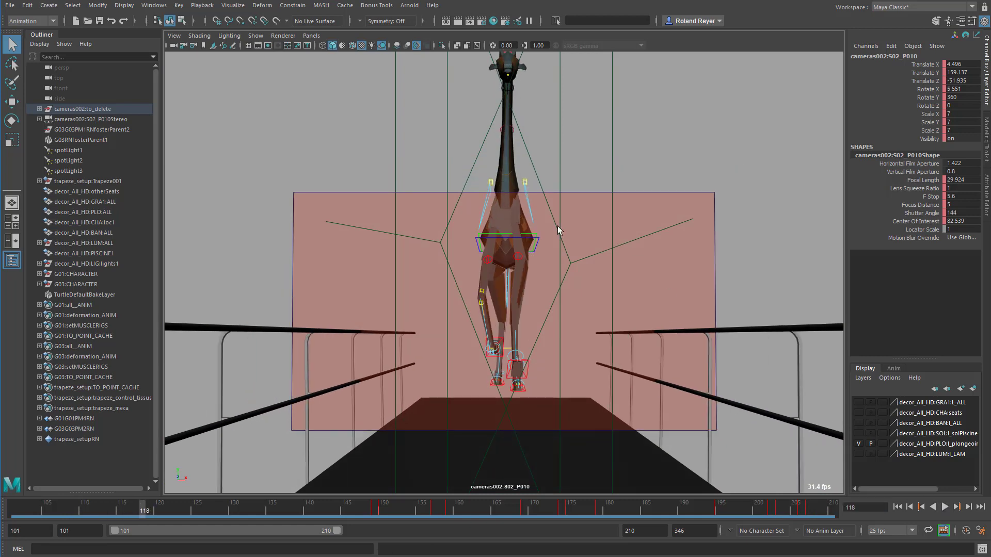
click(311, 35)
mouse_move(339, 45)
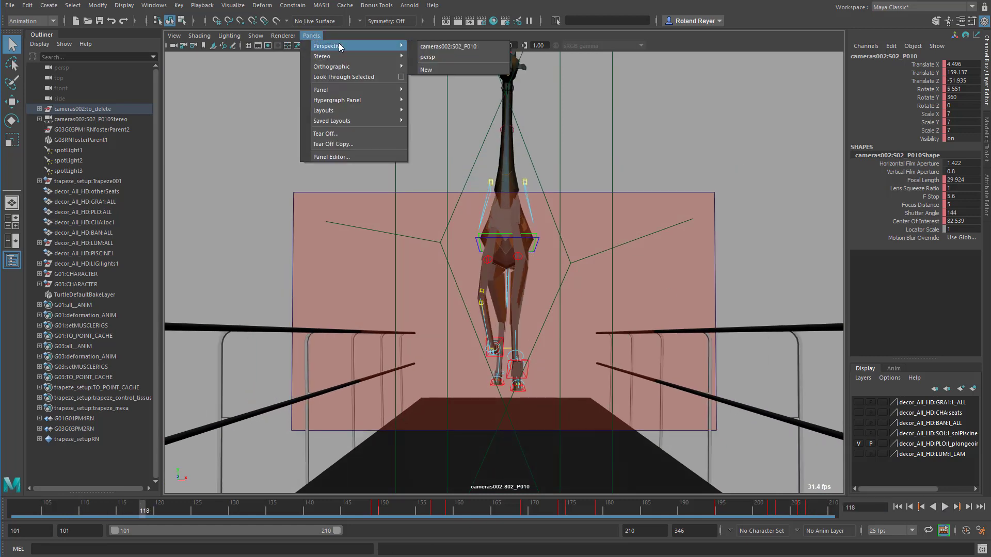
click(455, 57)
alt+drag(624, 382, 686, 423)
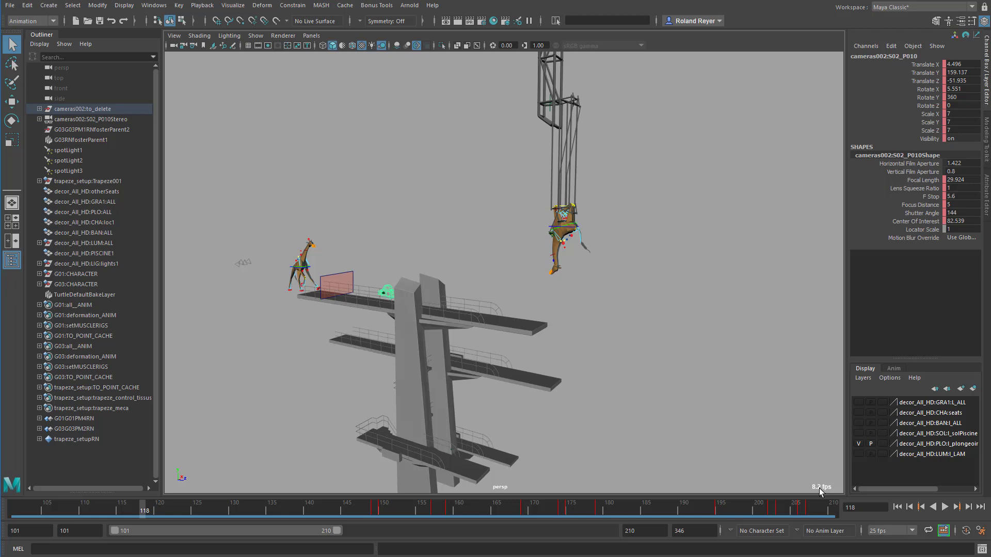
alt+right_drag(525, 414, 645, 358)
alt+drag(645, 358, 666, 405)
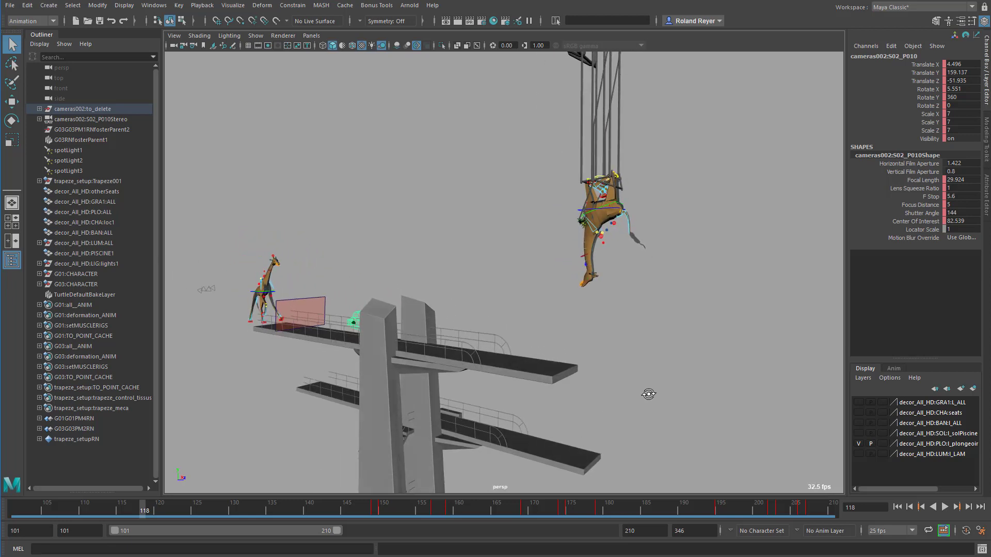
alt+drag(649, 394, 657, 400)
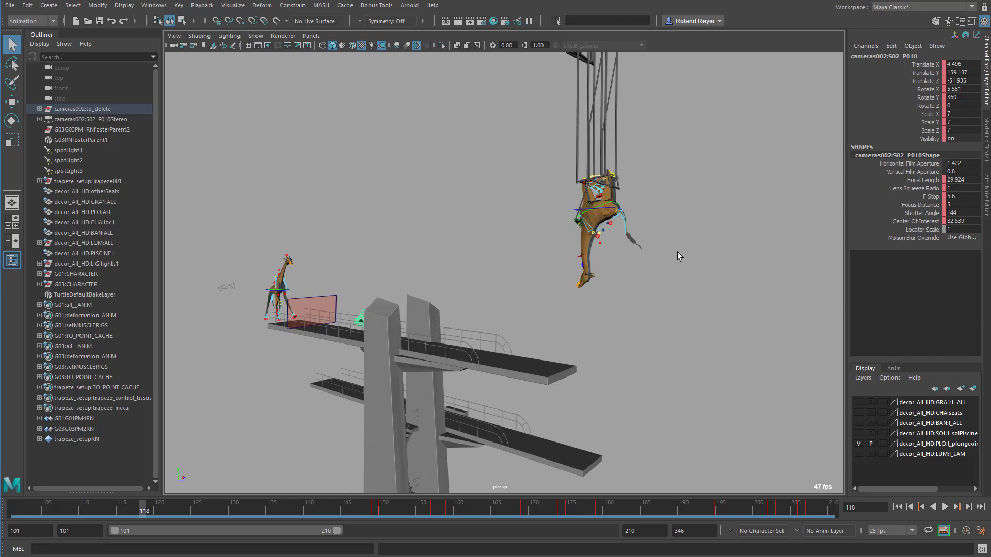
Select G01:ACTOR and G03:ACTOR in the Outliner and create layer1 from them.
drag(96, 274, 100, 285)
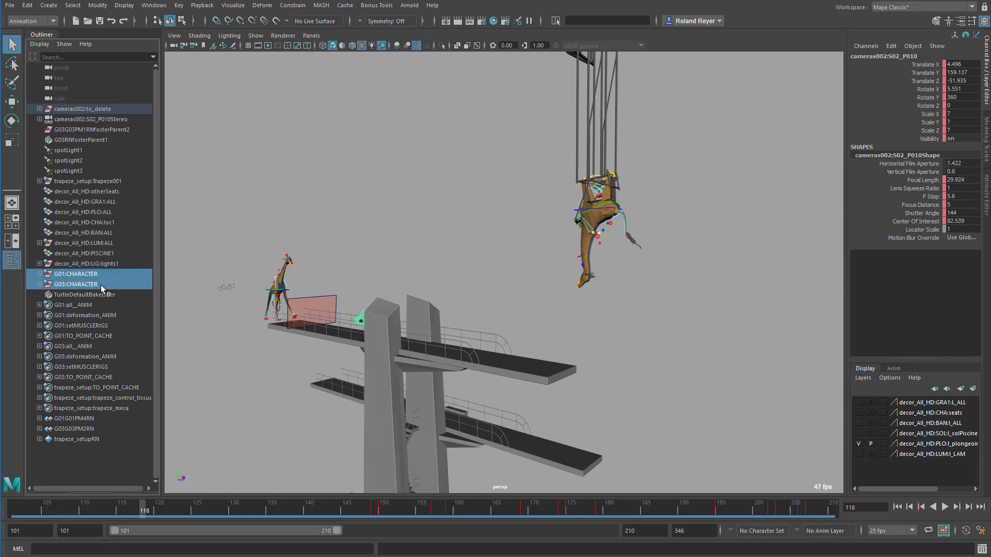
double_click(967, 88)
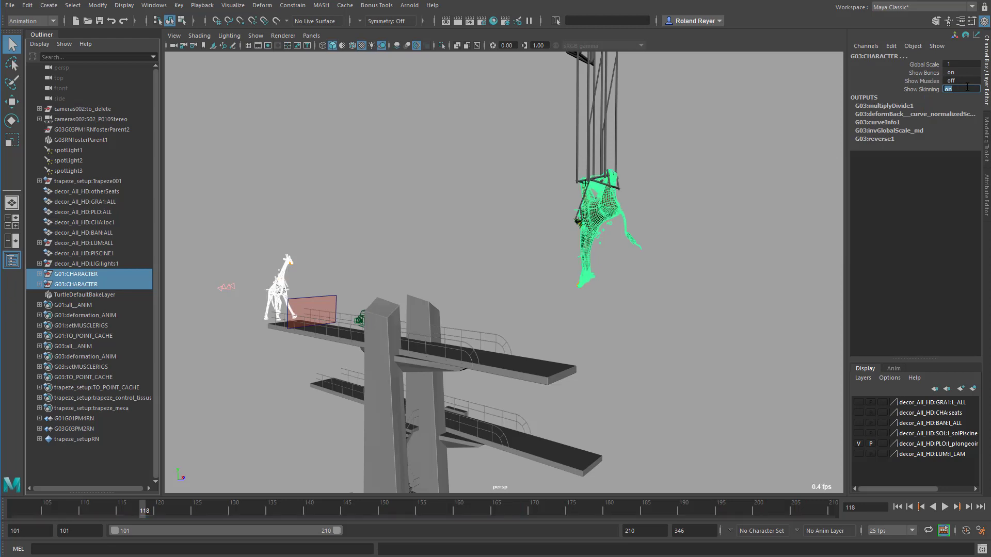
click(40, 273)
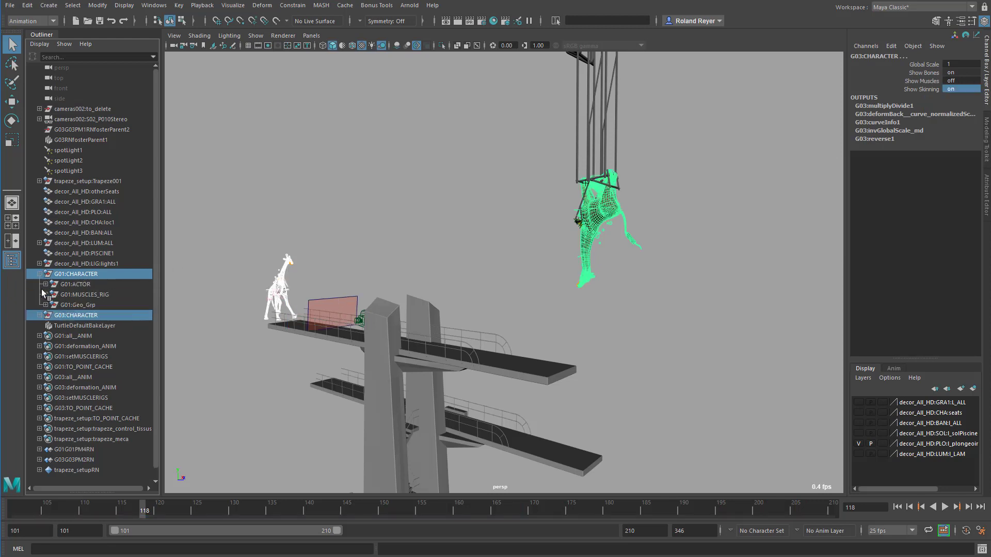
click(40, 315)
click(86, 286)
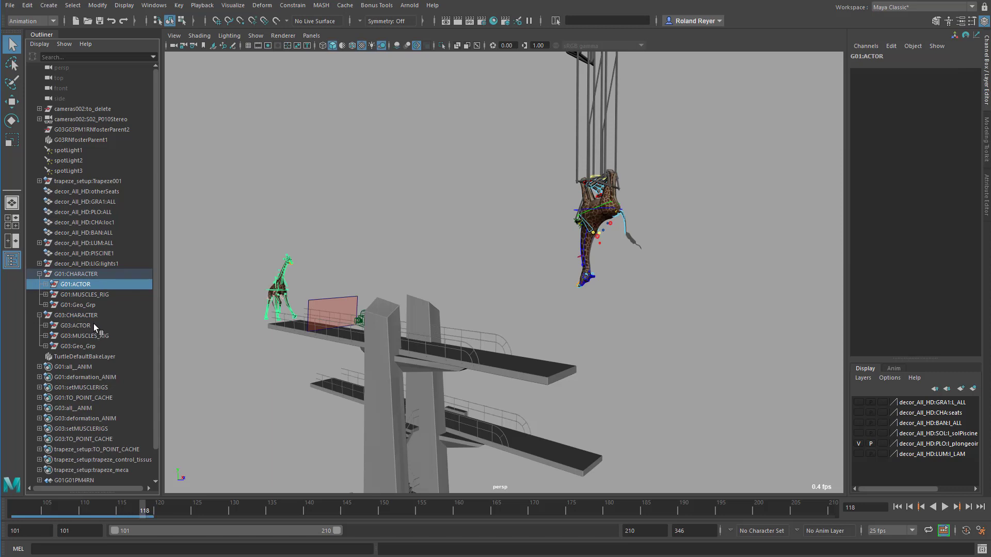
ctrl+click(90, 324)
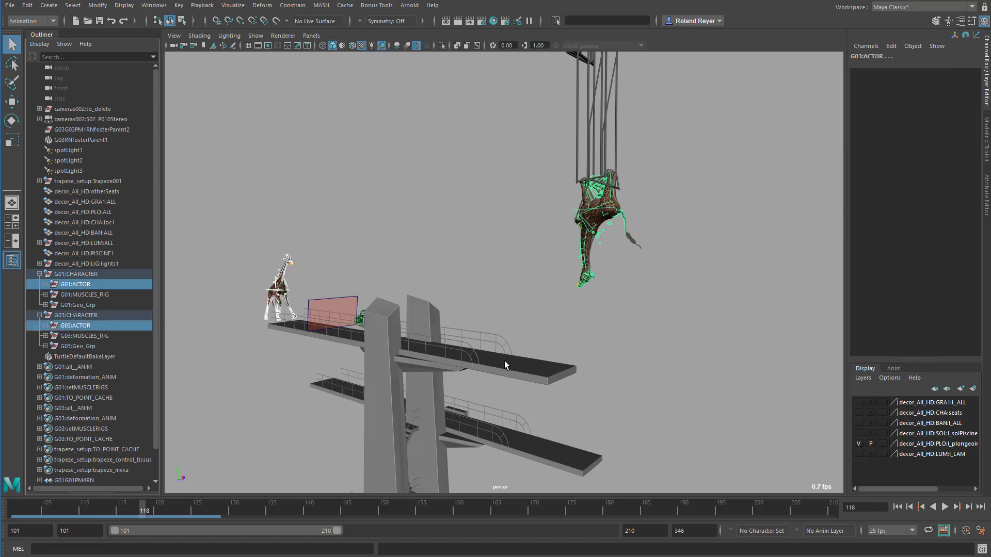
click(973, 388)
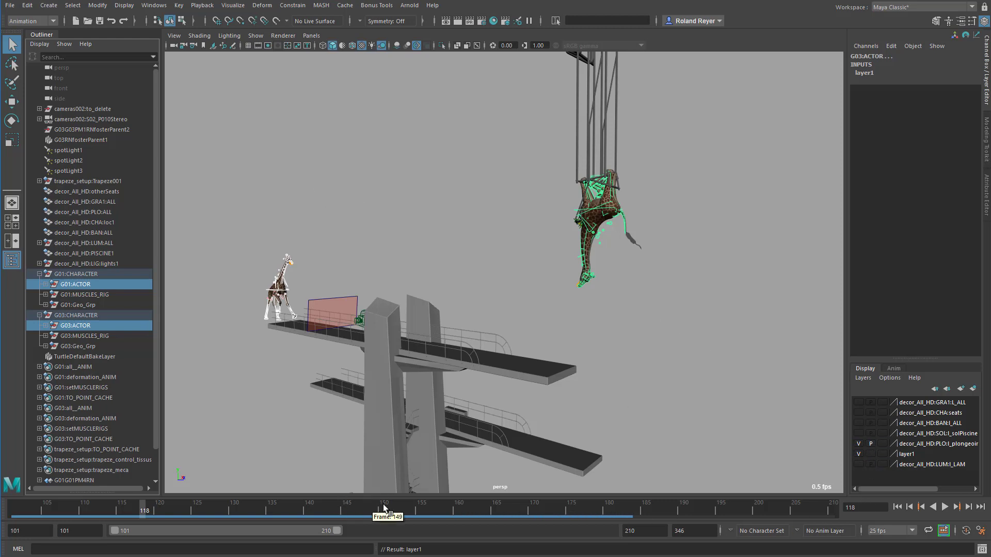
Add the shot camera cameras002:S02_P010Stereo to layer1.
drag(403, 508, 485, 508)
drag(613, 349, 700, 407)
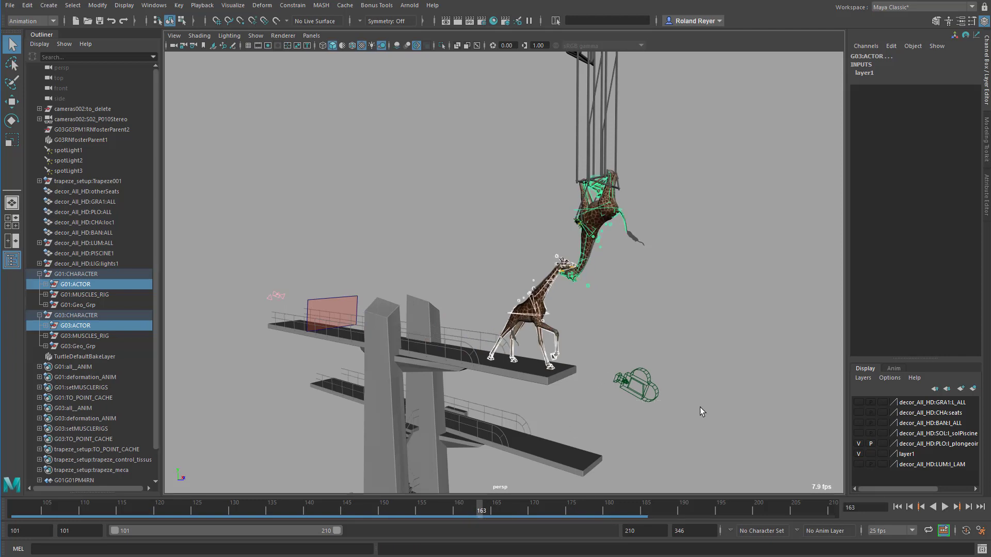
right_click(905, 456)
click(941, 479)
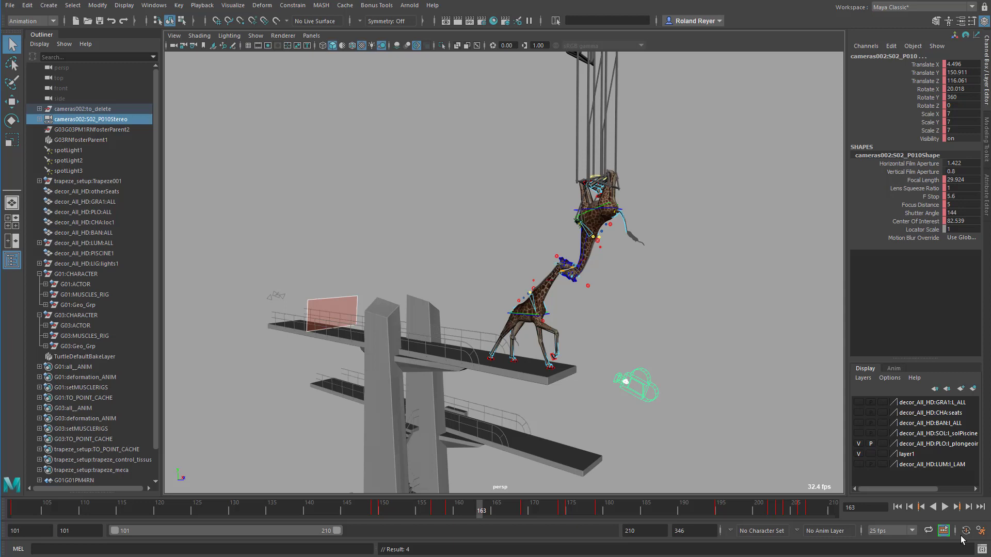
Add the trapeze bar, P_trapezeTout001 and the tissus parts through P_tissus0017 to layer1.
key(alt+shift+v)
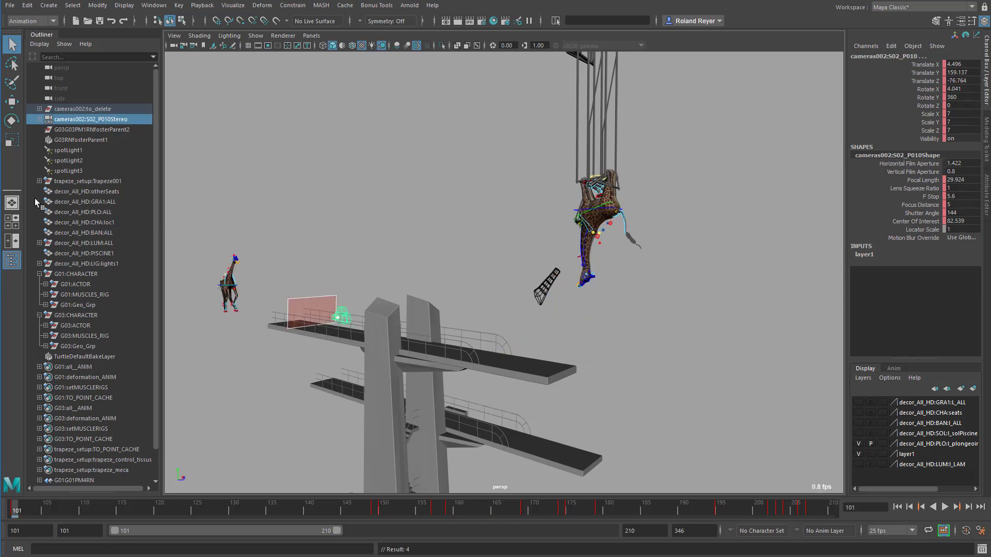
click(39, 181)
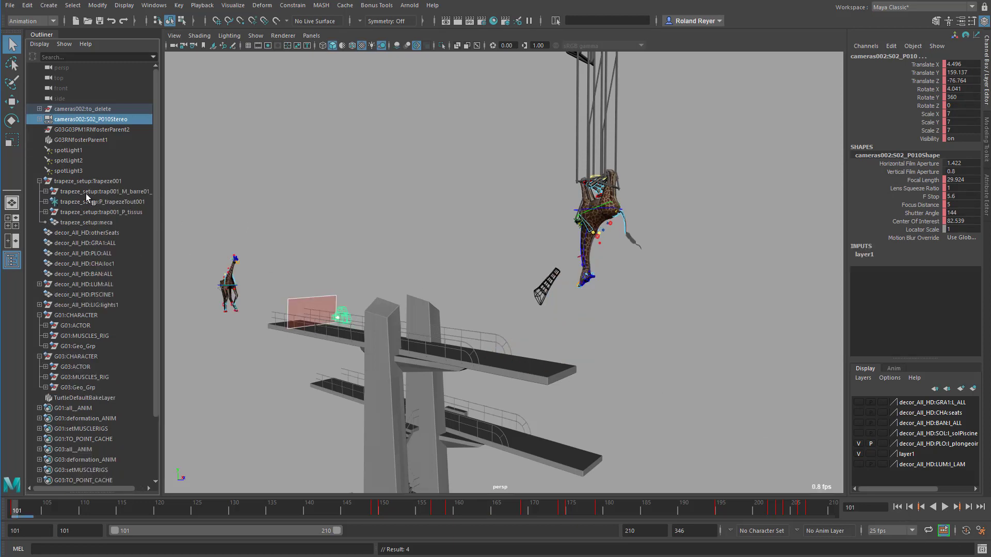
click(81, 191)
ctrl+click(91, 203)
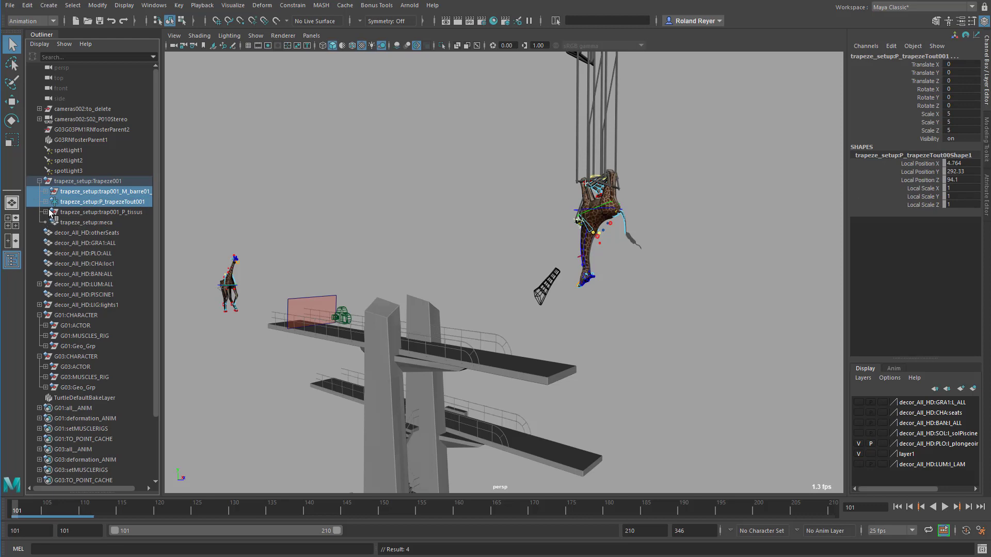
click(46, 212)
shift+click(103, 244)
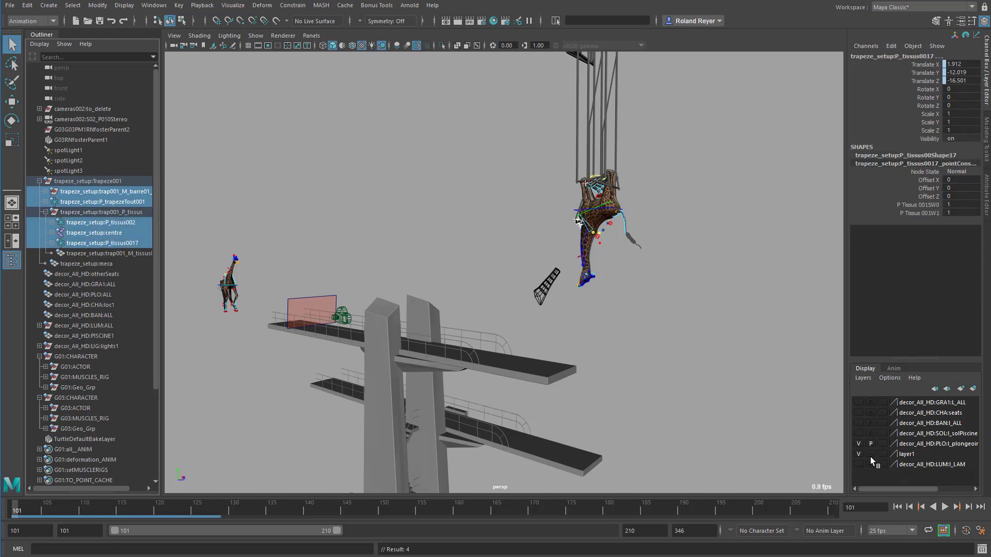
right_click(904, 455)
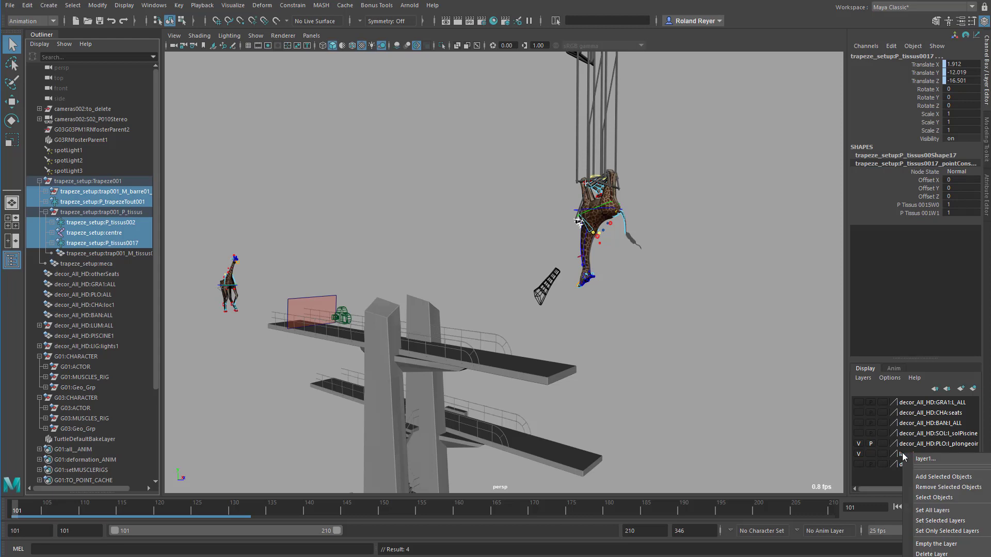
click(961, 477)
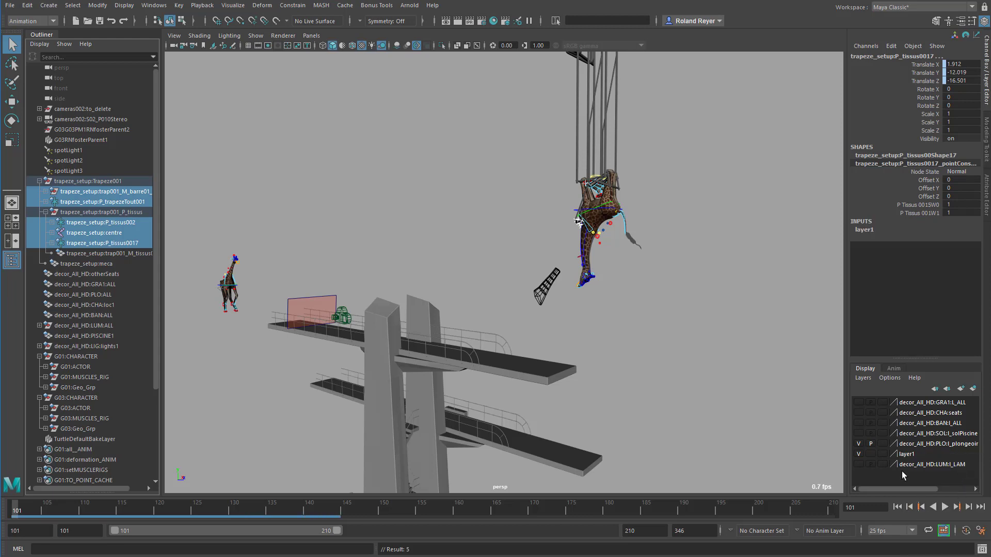
Test playback twice, stopping and returning to frame 101 each time.
key(alt+v)
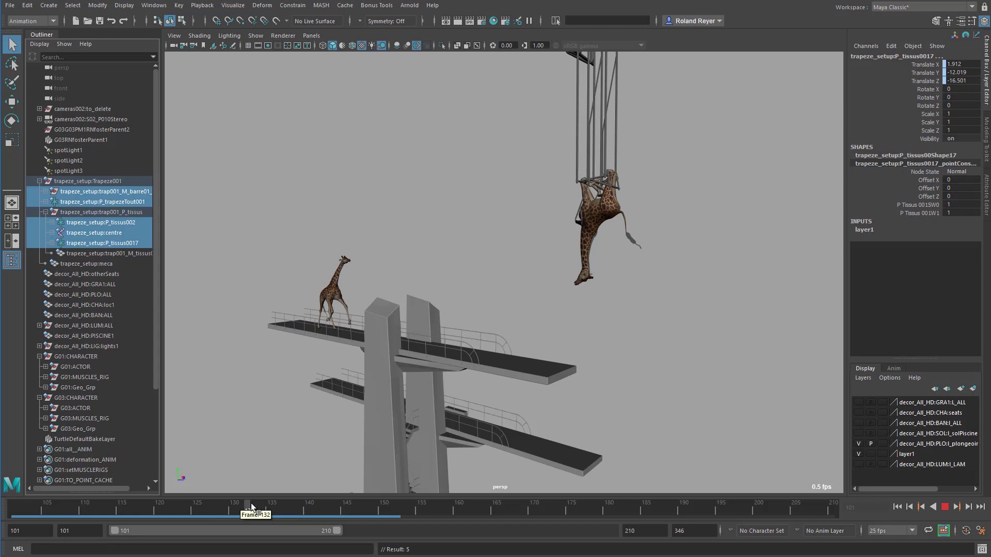
key(alt+v)
key(alt+shift+v)
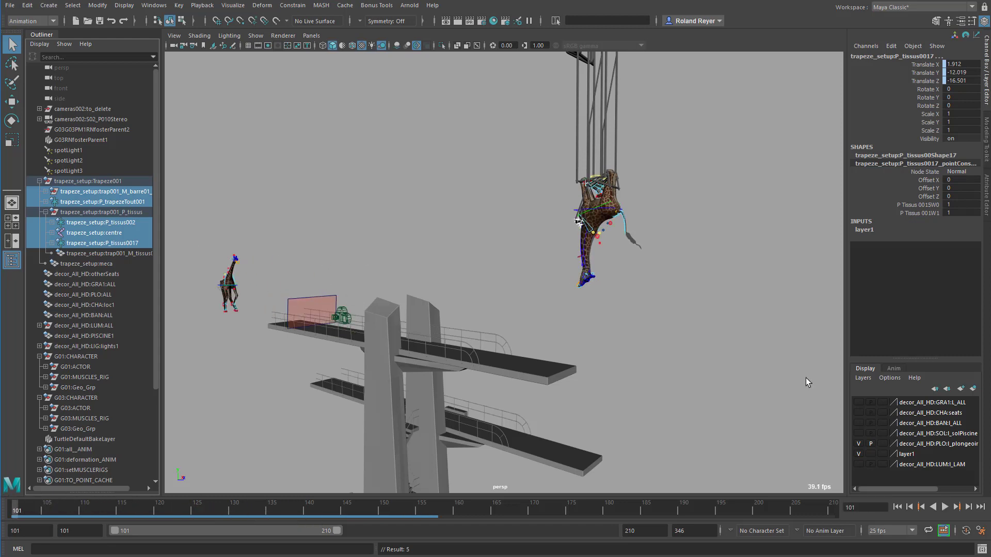
key(alt+v)
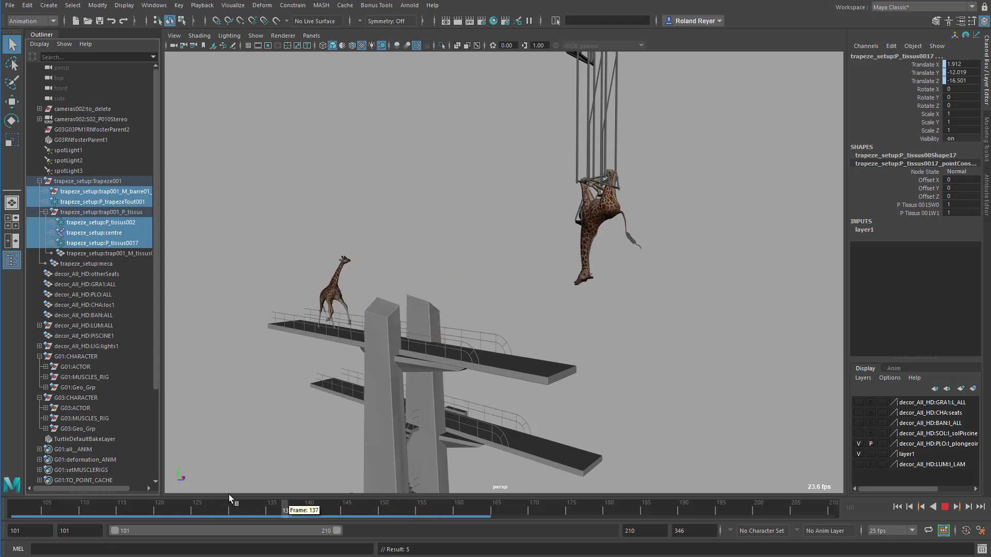
key(alt+v)
key(alt+shift+v)
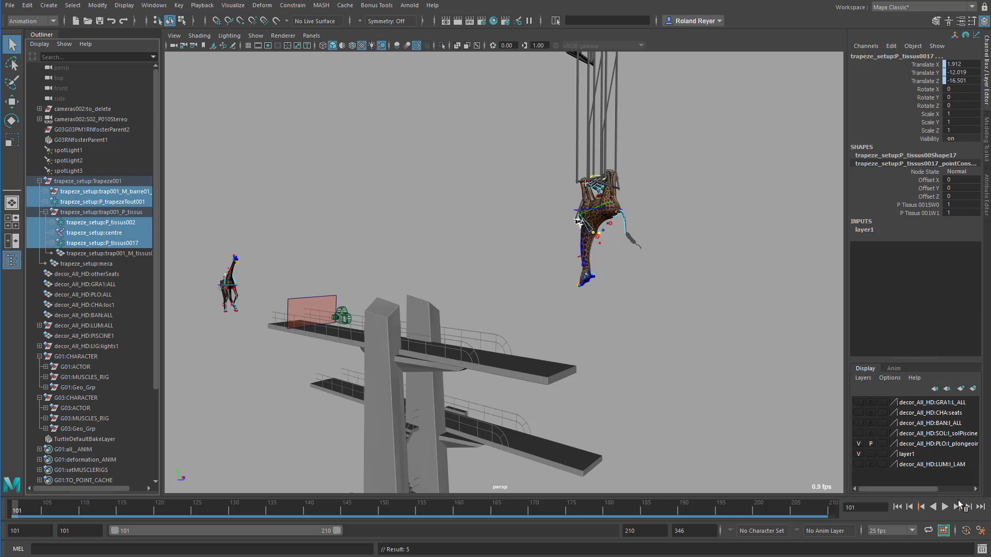
Play the whole dive to frame 207, then scrub to frame 147 and reframe the tower.
click(945, 508)
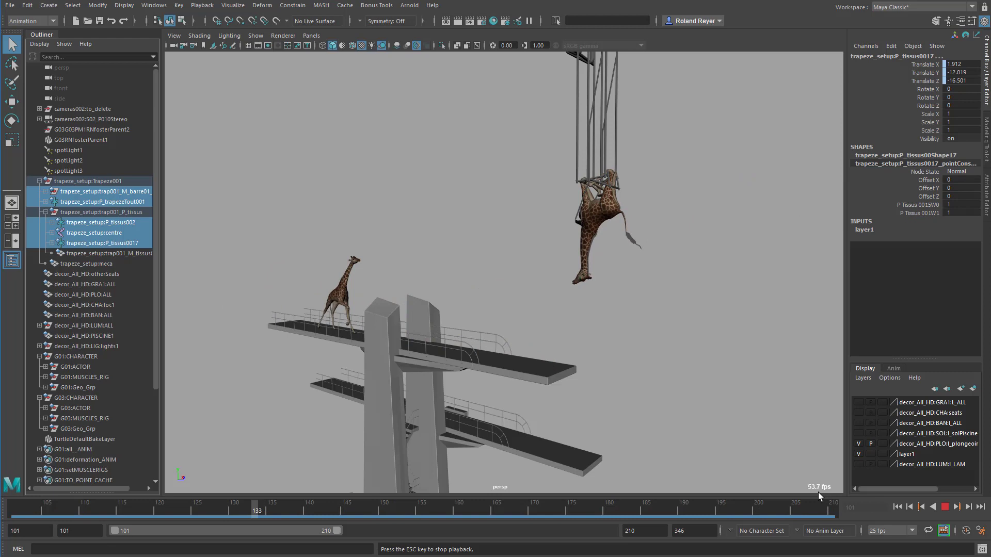
click(945, 508)
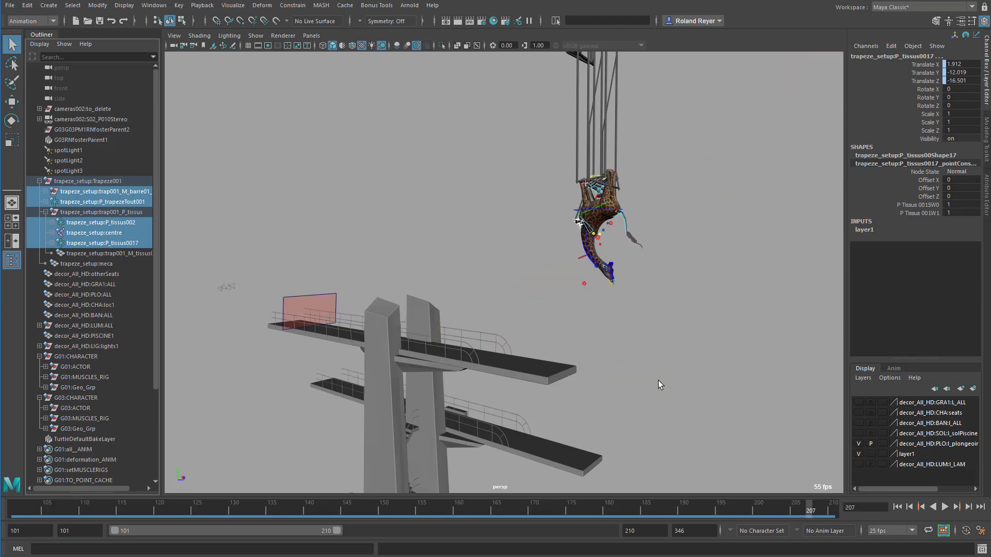
key(alt+v)
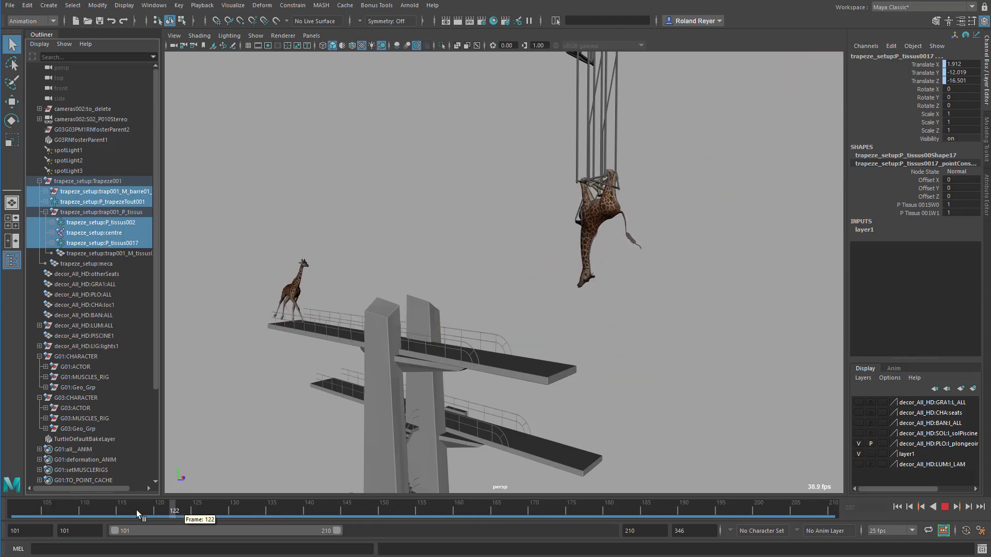
drag(274, 511, 361, 510)
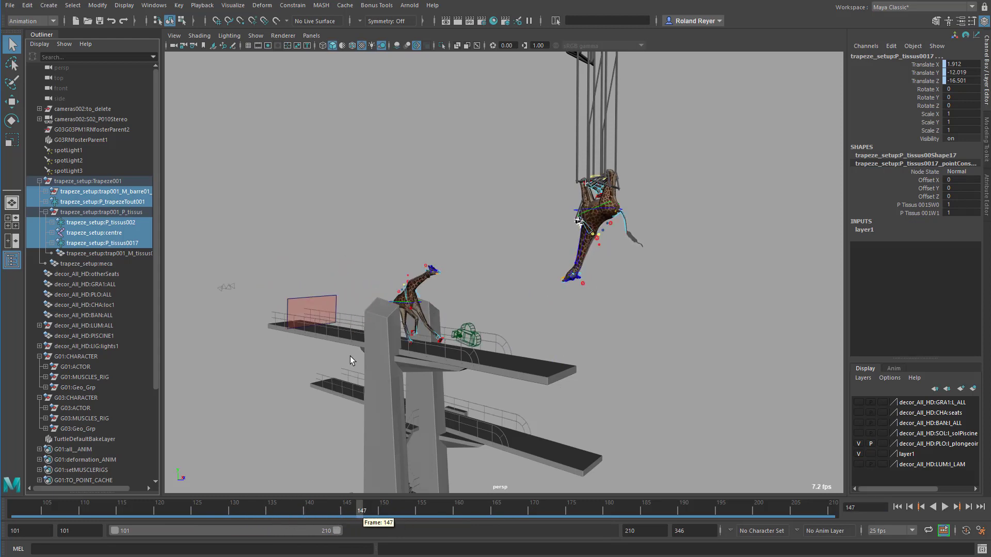
alt+drag(350, 356, 408, 374)
alt+middle_drag(377, 371, 415, 380)
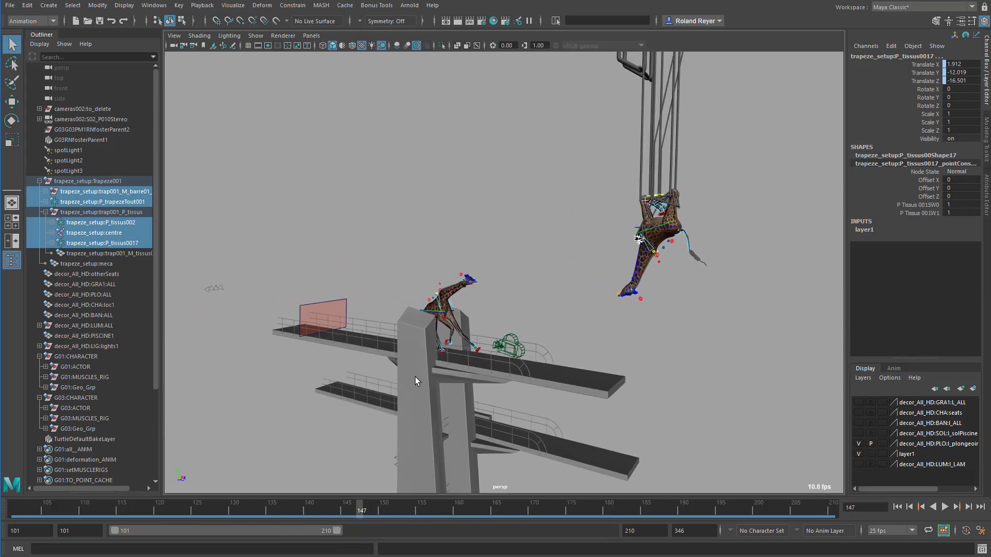
alt+middle_drag(359, 420, 379, 417)
scroll(476, 425, up, 5)
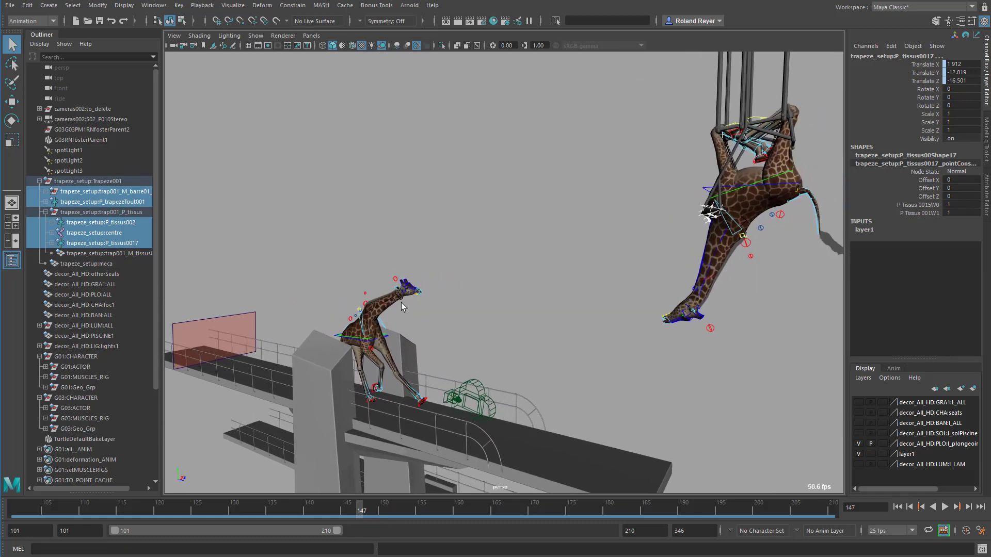
Lower G01:_headIk_anim and key it at frame 143, then lower it further toward frame 153.
click(396, 280)
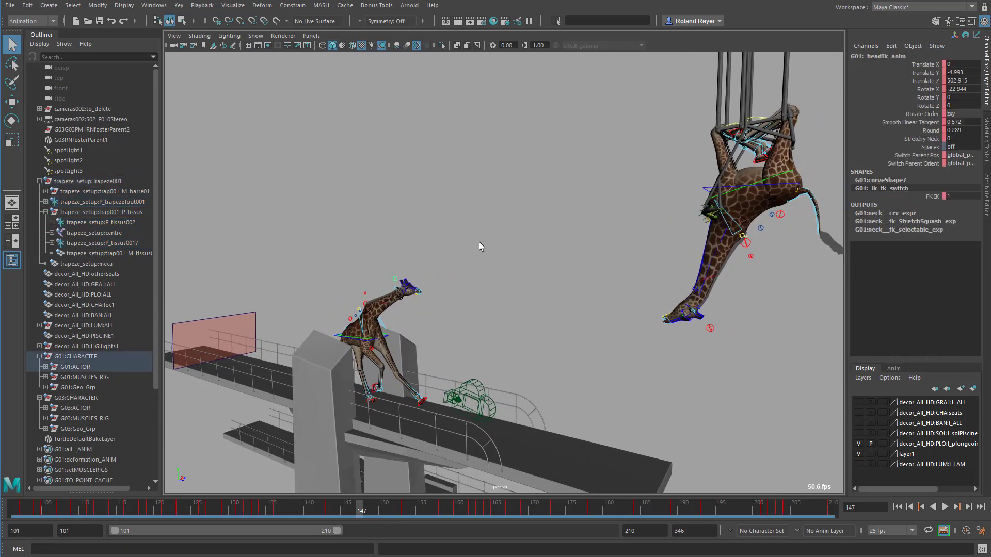
key(w)
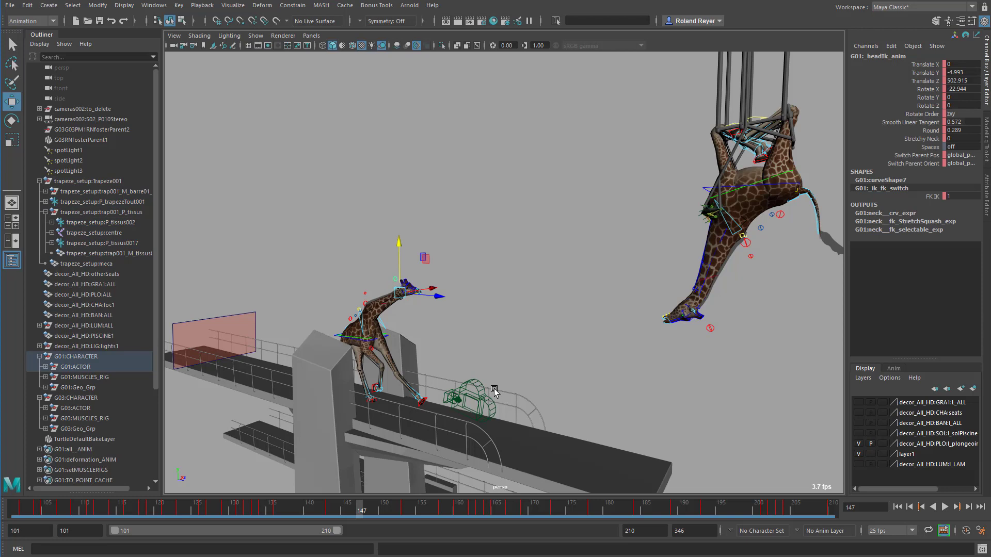
click(332, 510)
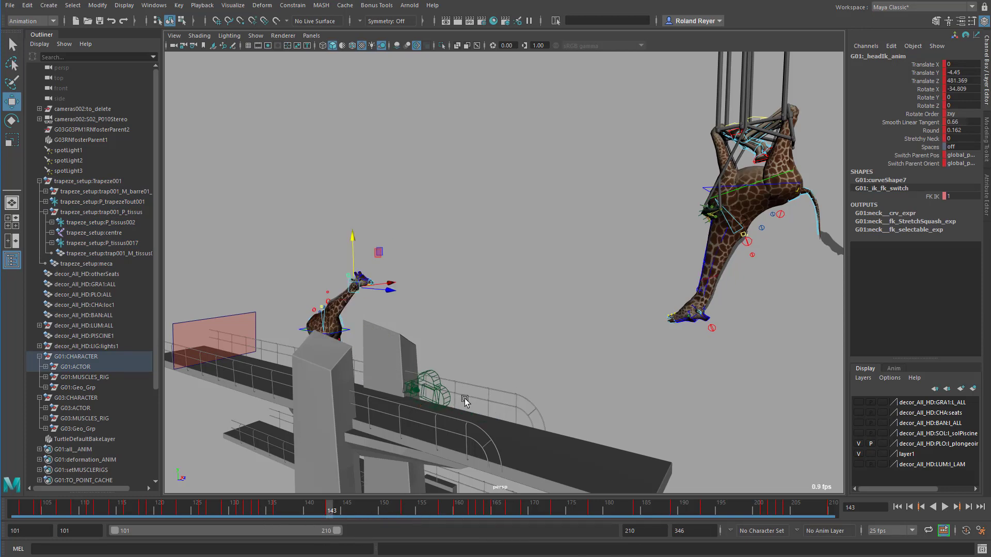
alt+drag(401, 366, 438, 341)
drag(323, 239, 322, 242)
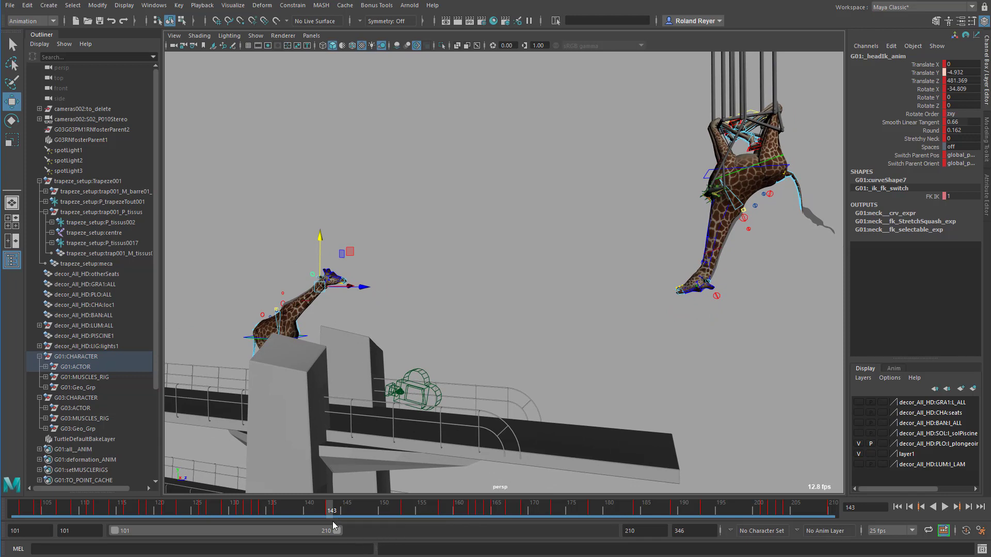
key(s)
drag(343, 509, 406, 515)
drag(484, 239, 485, 248)
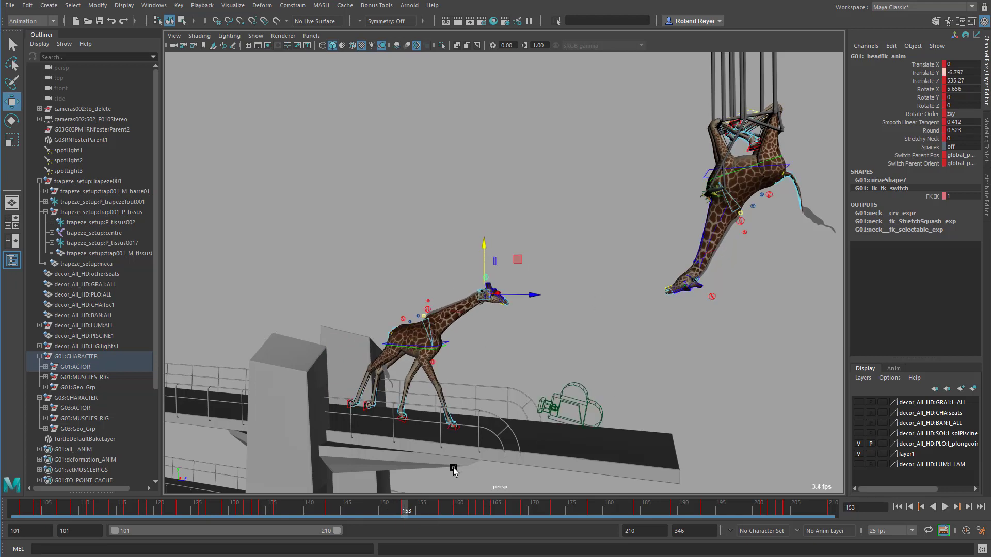
Key the lowered head at frame 153, then replay from a new angle, stopping at frame 146.
key(s)
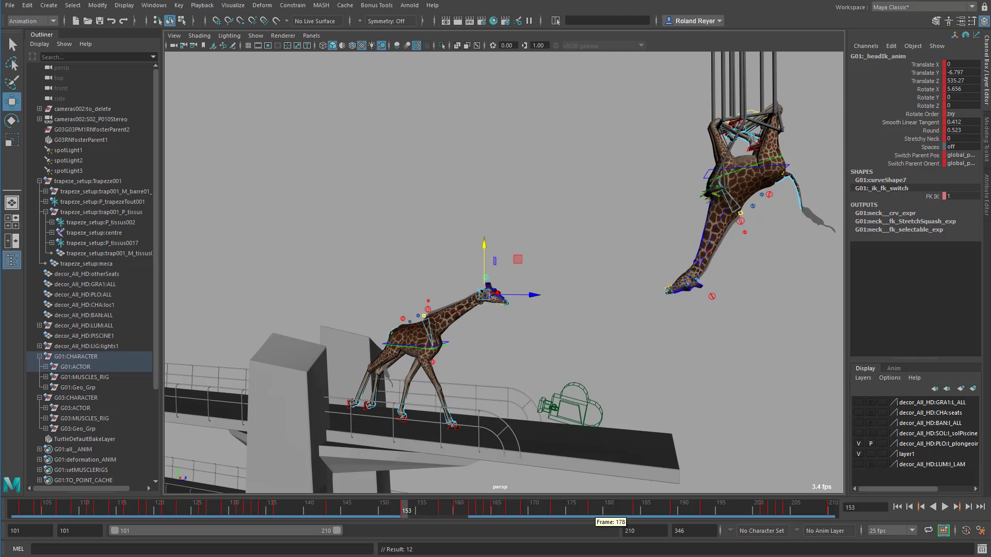
click(946, 507)
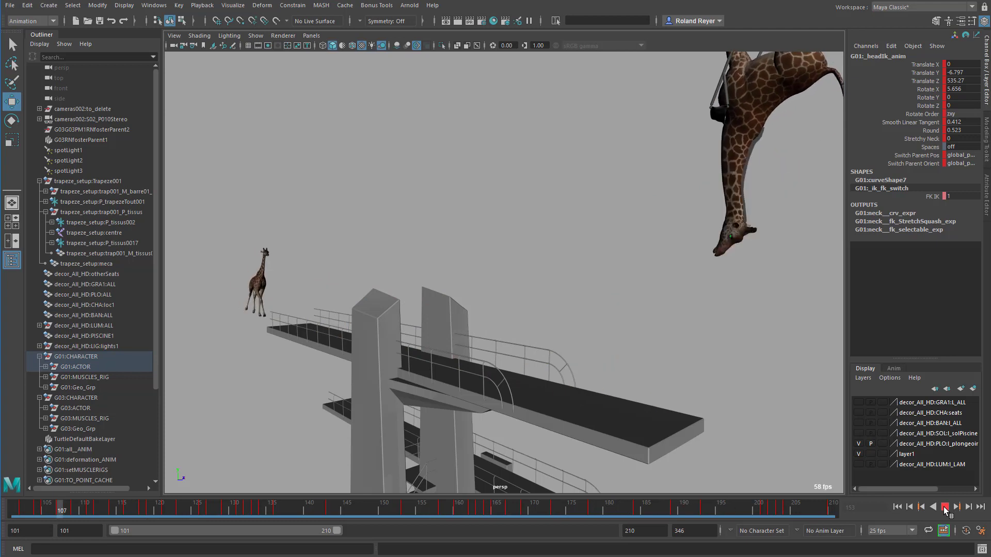
click(945, 507)
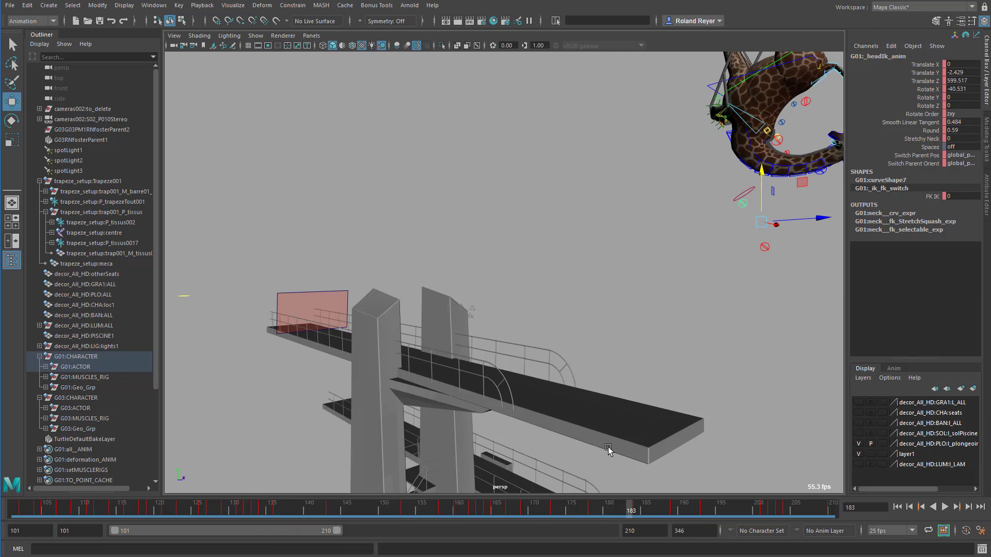
alt+drag(653, 410, 538, 420)
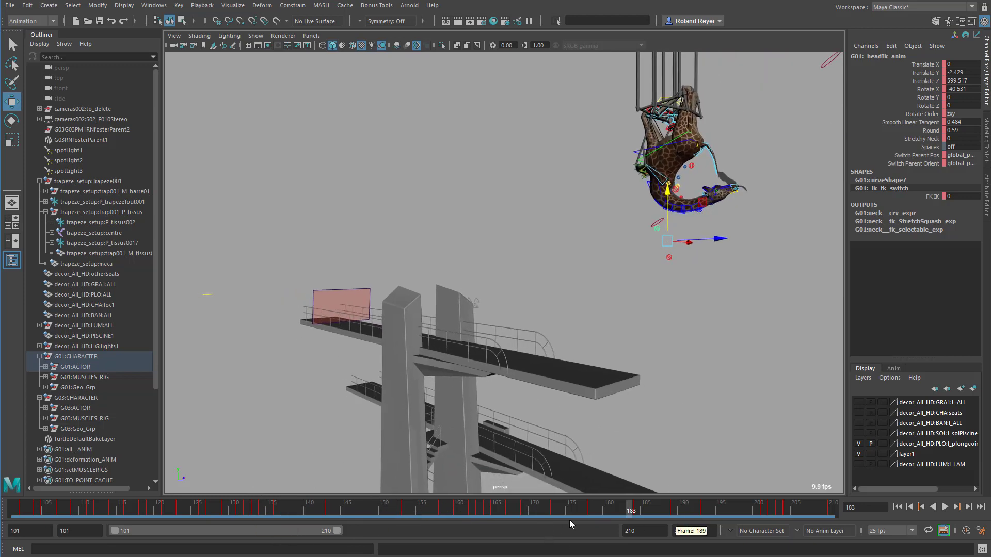
key(alt+v)
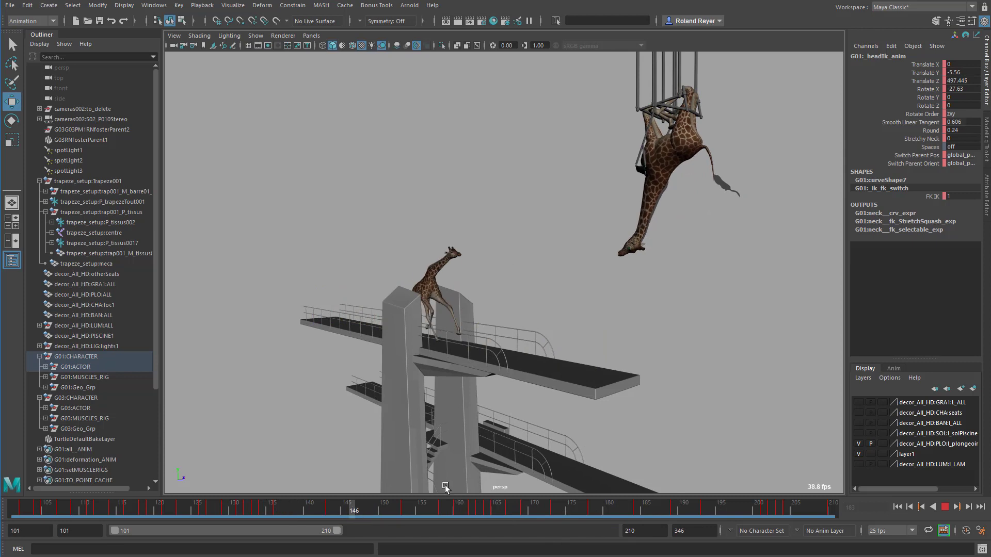
key(alt+v)
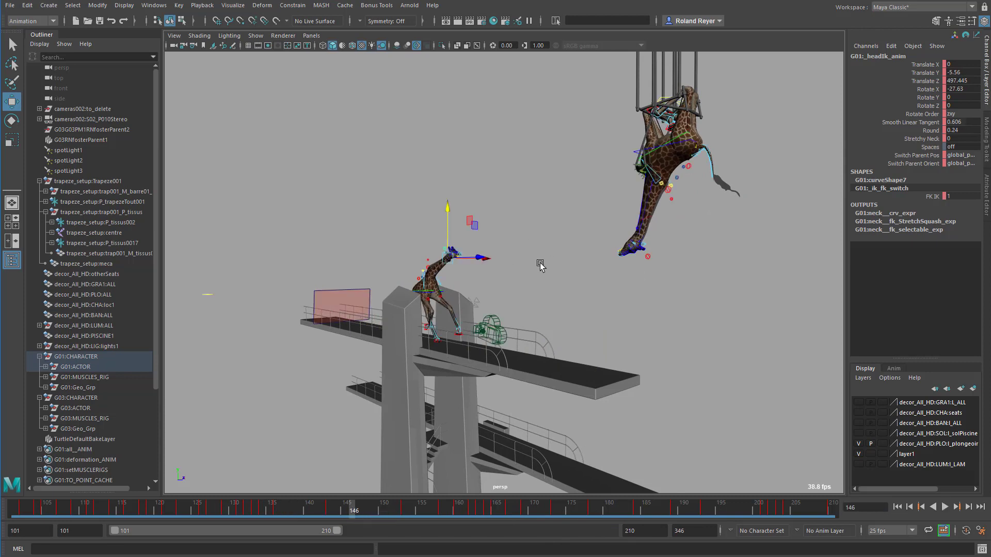
Reopen the Evaluation Toolkit, move it aside, and test playback, ending on frame 101.
click(152, 6)
mouse_move(217, 45)
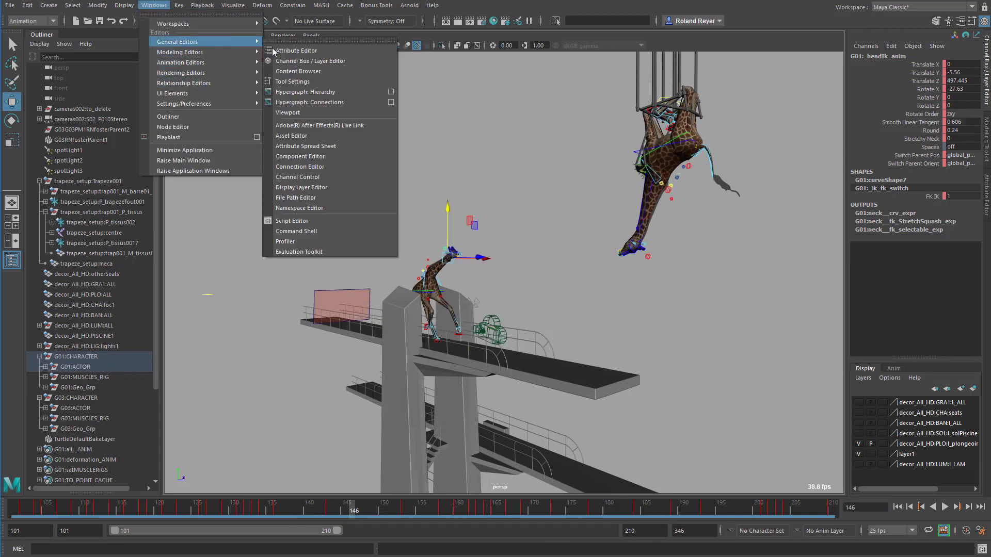
click(299, 252)
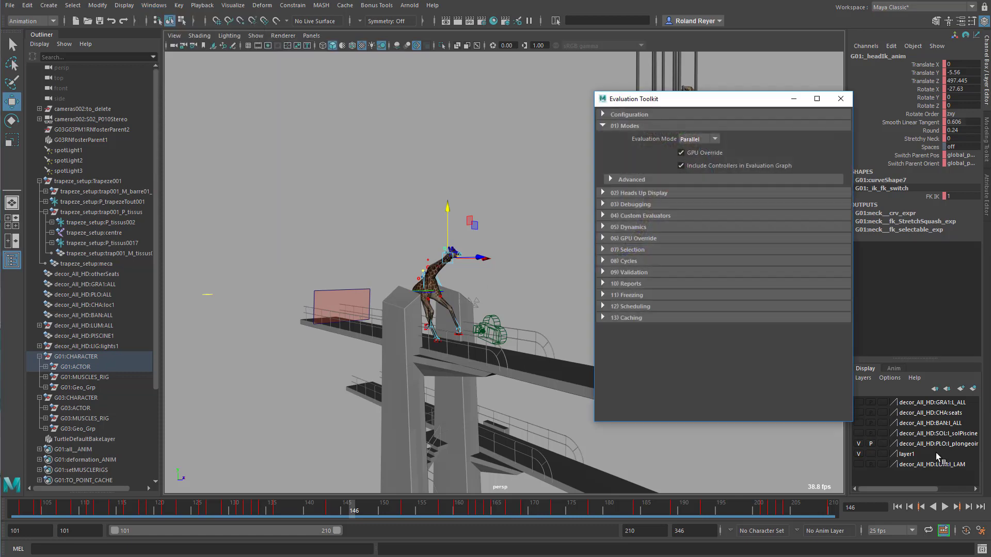
drag(733, 105, 850, 61)
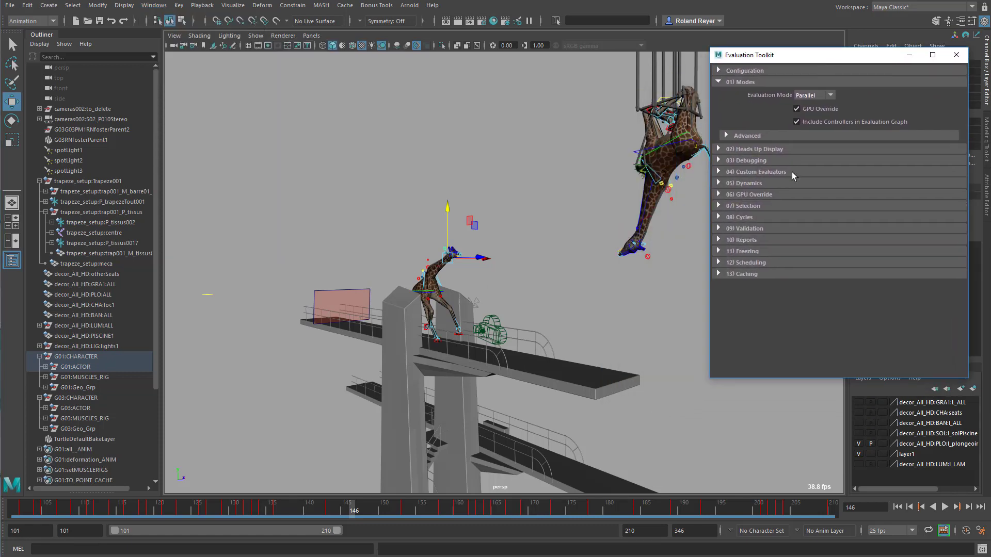
click(898, 508)
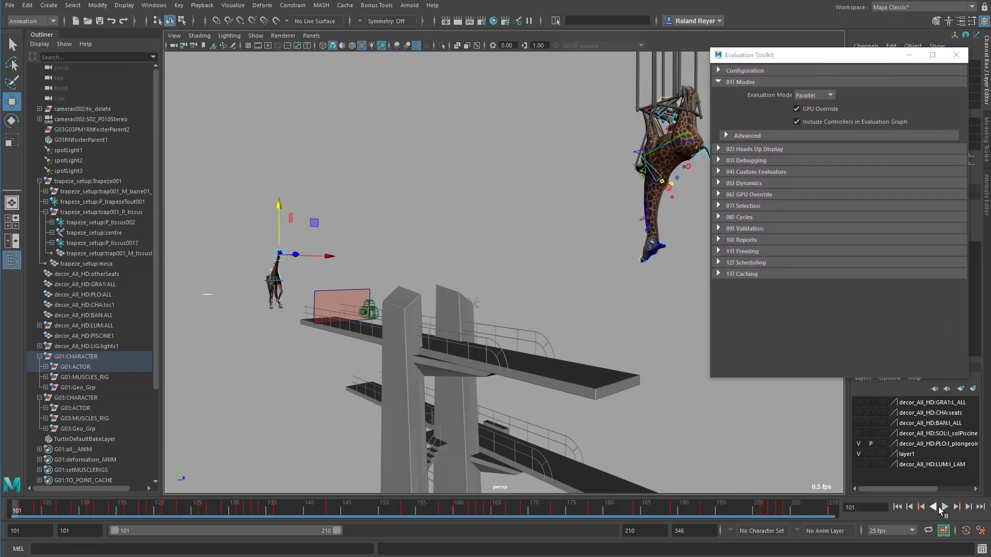
click(945, 507)
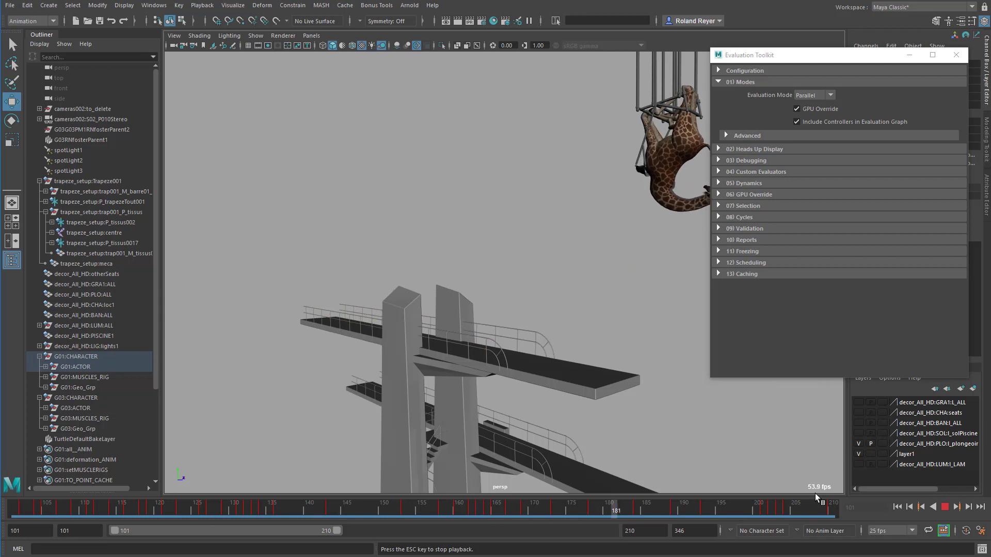
click(945, 508)
click(897, 508)
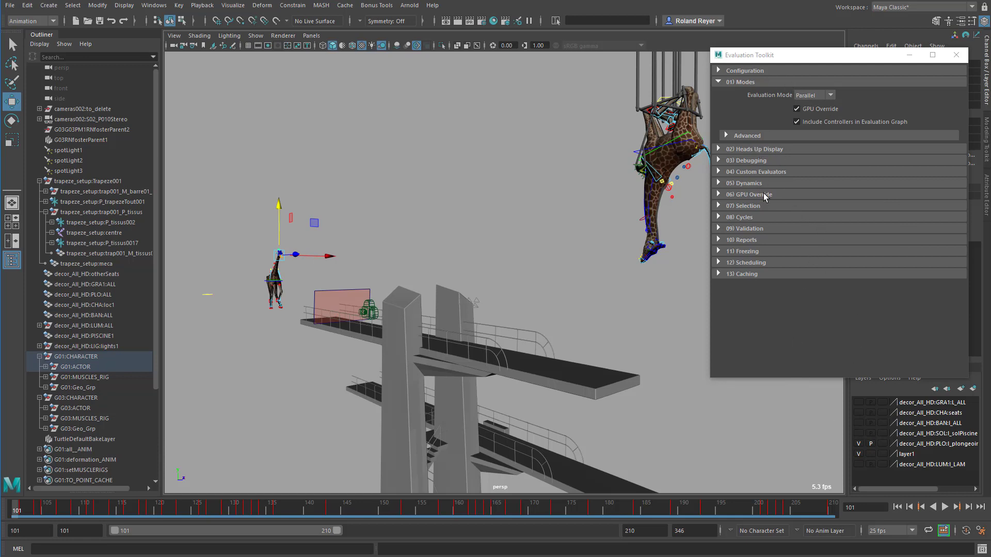
Launch Scene Lint from the toolkit's Debugging section and run the selected checks.
click(751, 162)
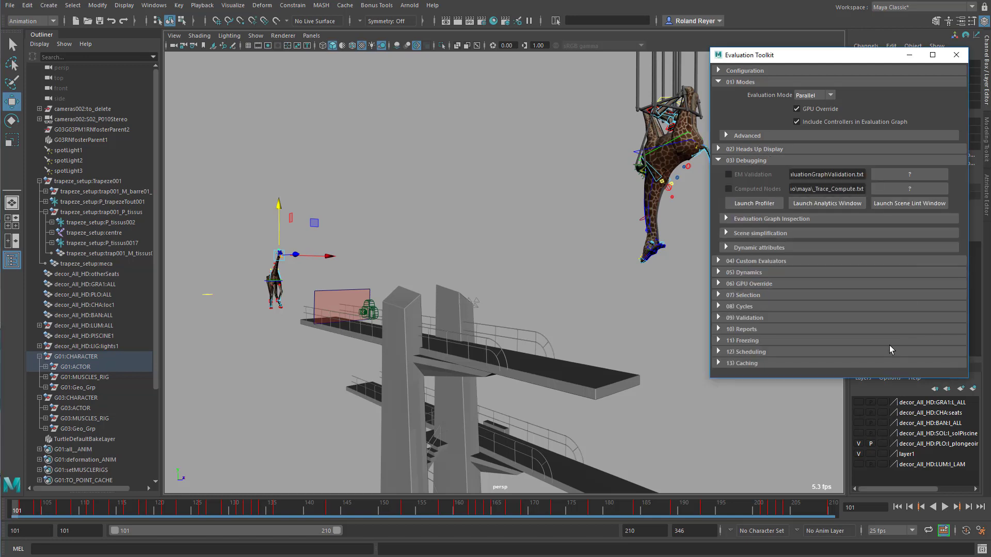
click(911, 204)
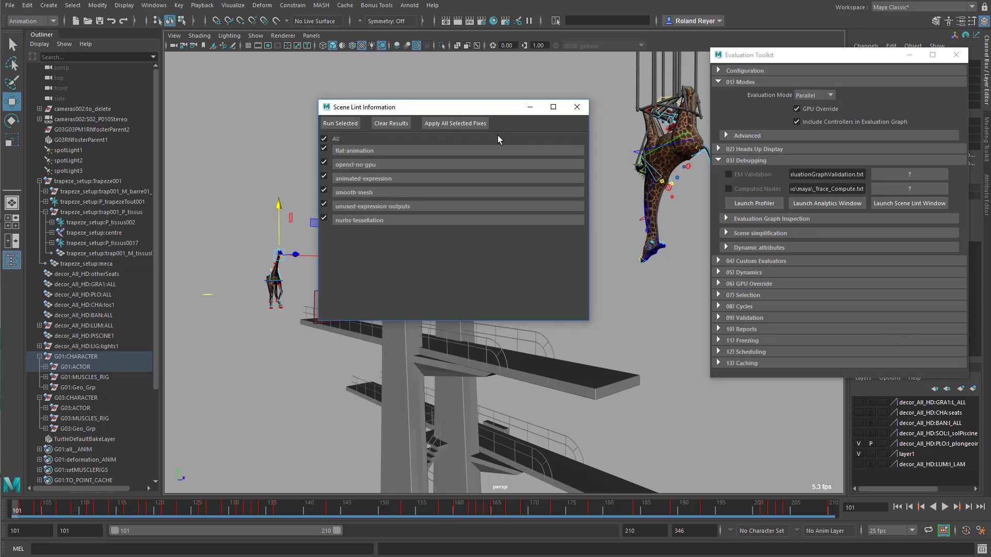
drag(452, 113, 472, 113)
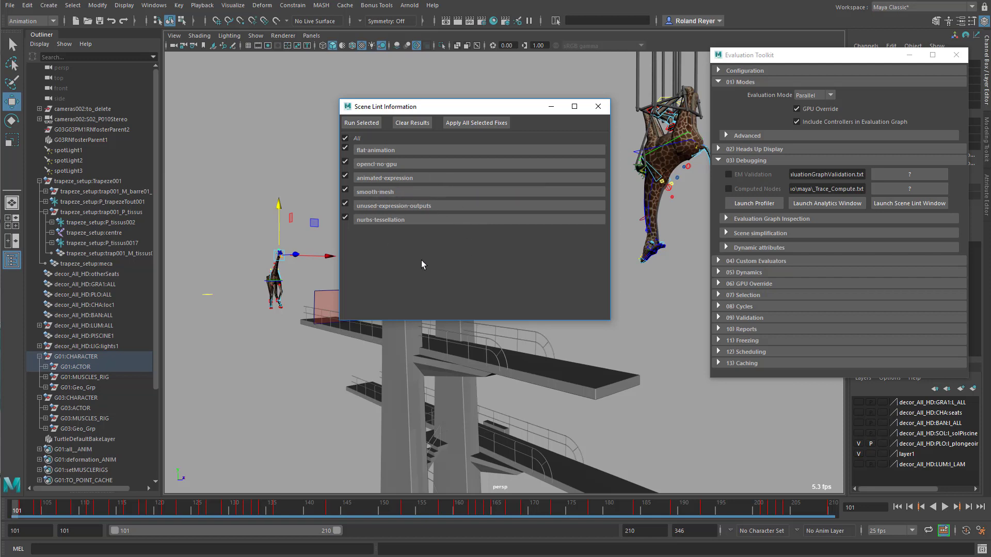
click(364, 123)
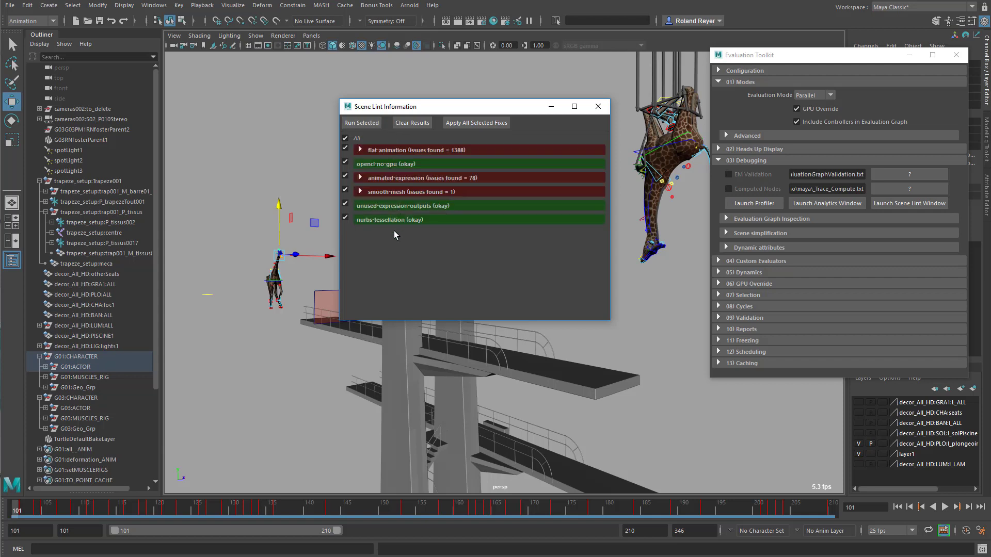
Inspect the details of the 1388 flat-animation and 78 animated-expression issues.
click(360, 150)
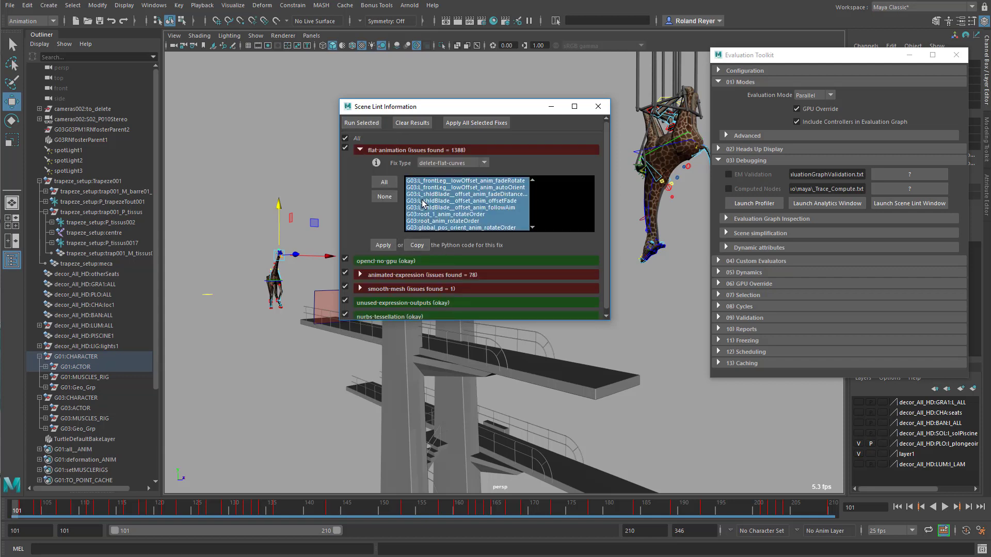
click(360, 149)
click(360, 177)
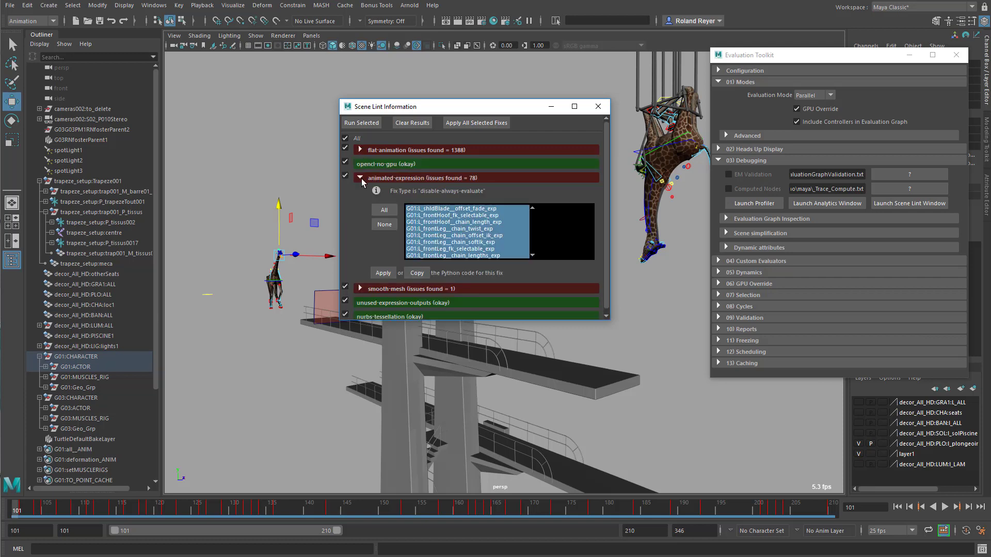
click(361, 178)
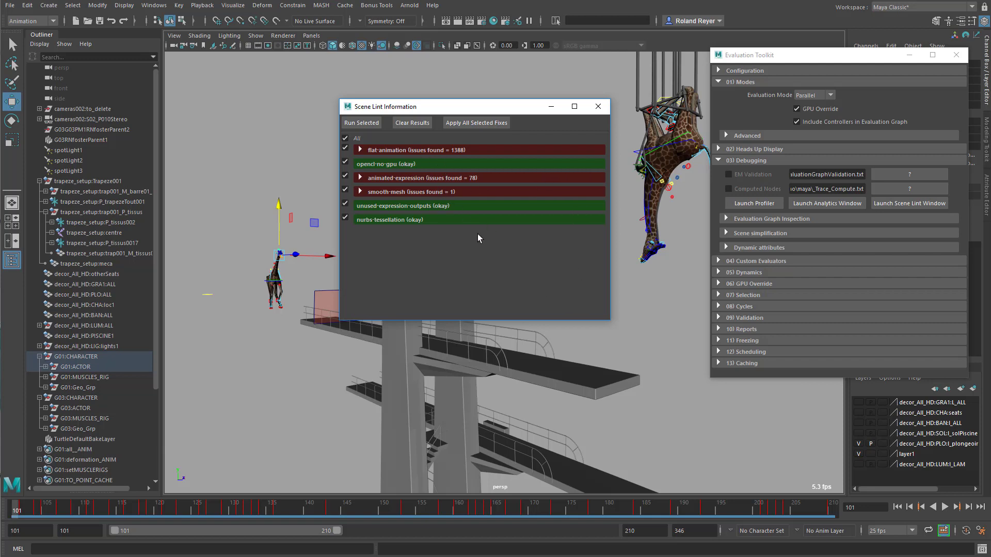
Apply all Scene Lint fixes, close the window, deselect, and return to frame 101.
click(485, 123)
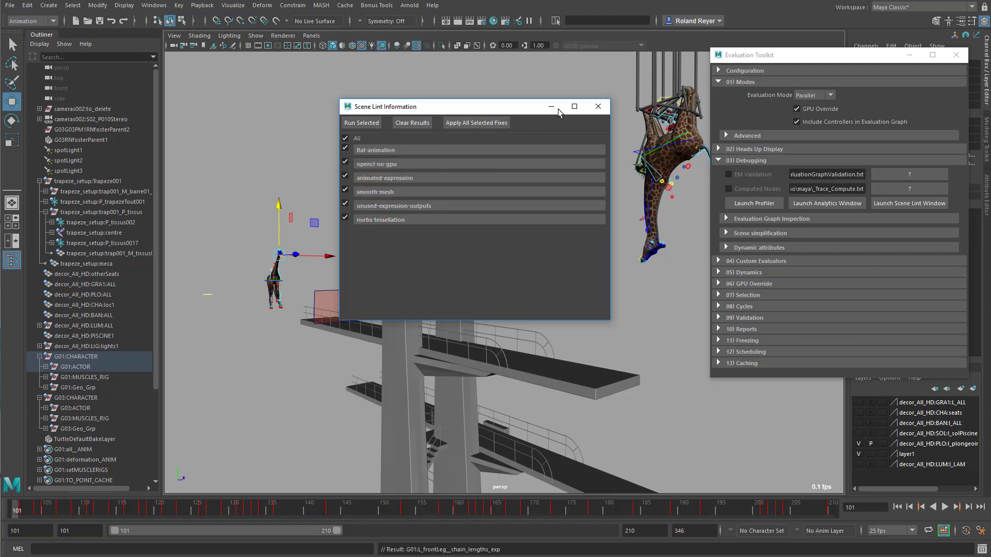
click(600, 109)
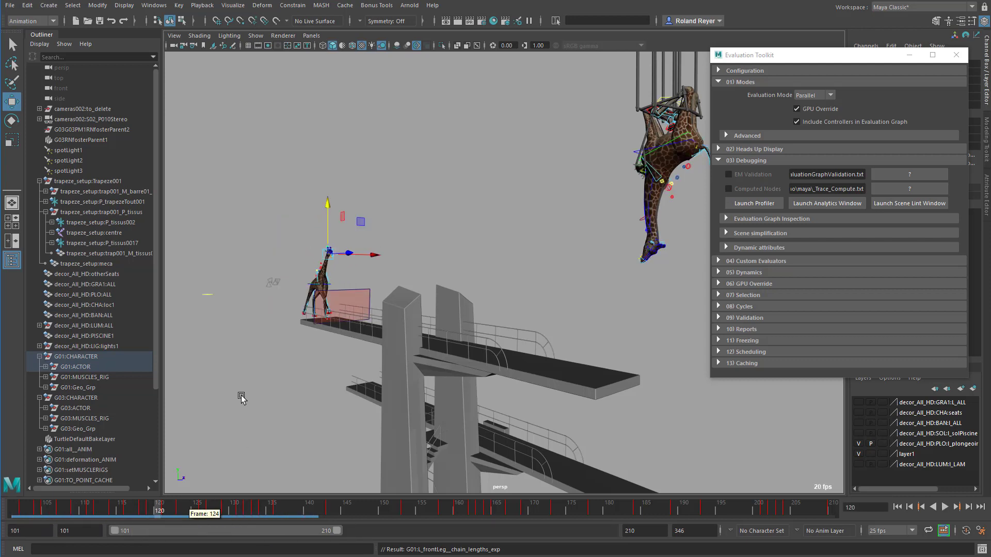
click(247, 398)
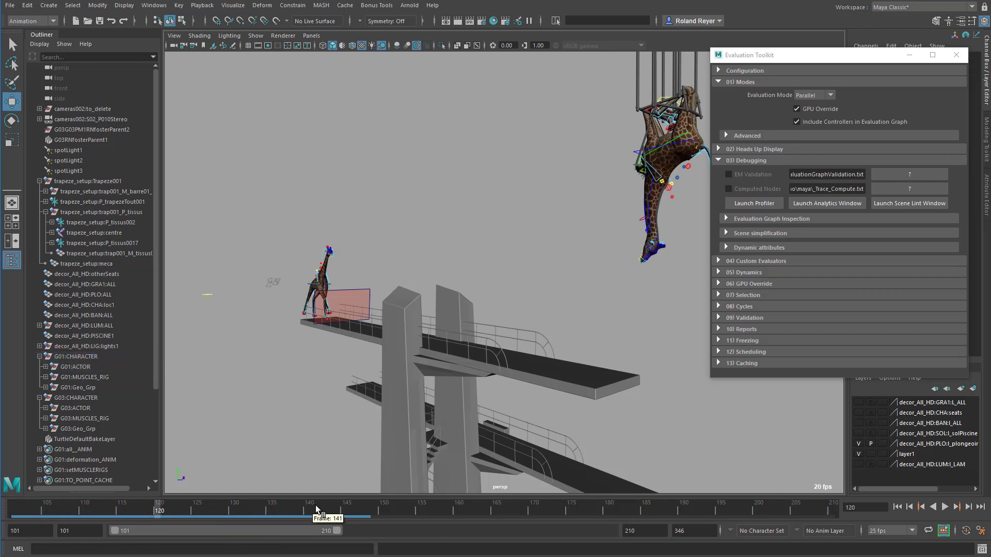
drag(316, 511, 15, 511)
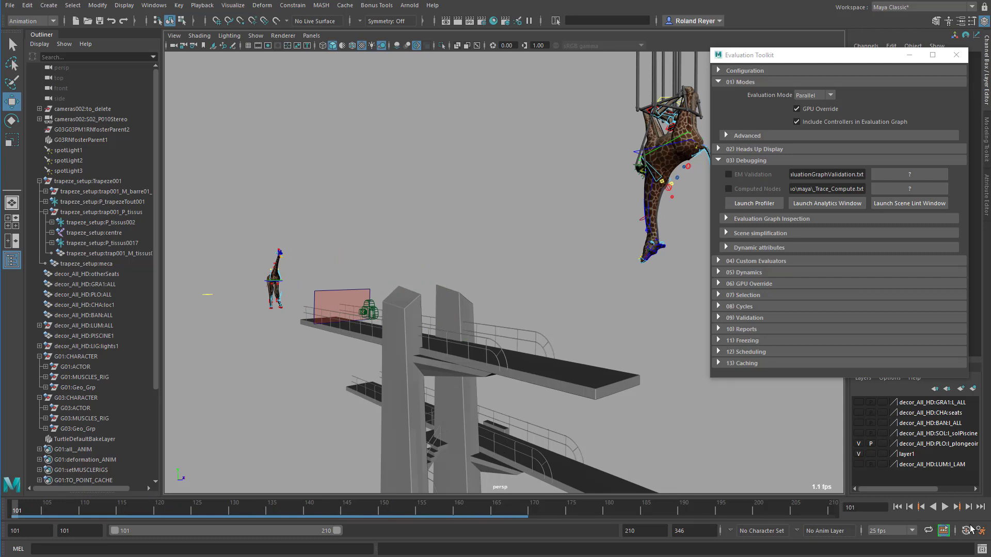
Replay the cached dive from frame 101, now running at about 45 fps.
click(946, 507)
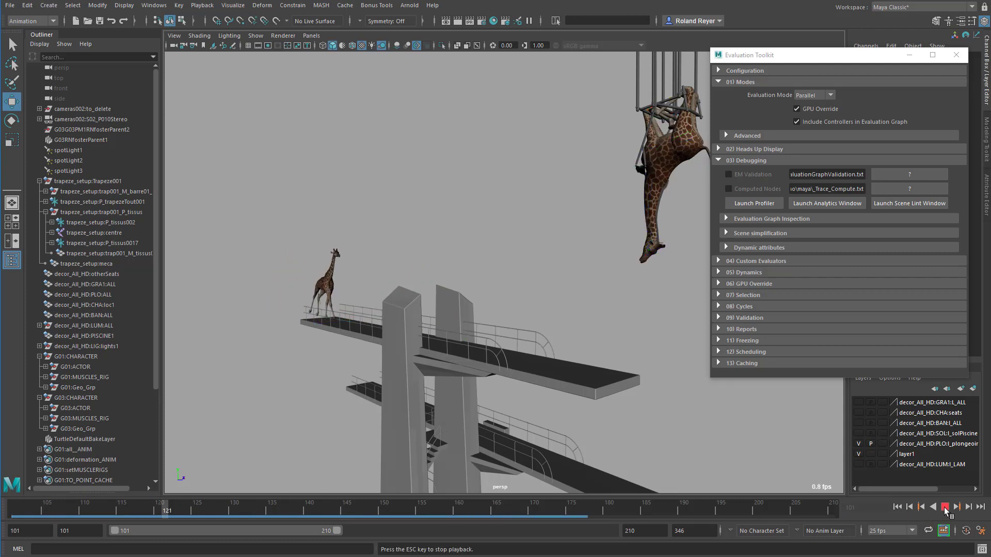
click(945, 506)
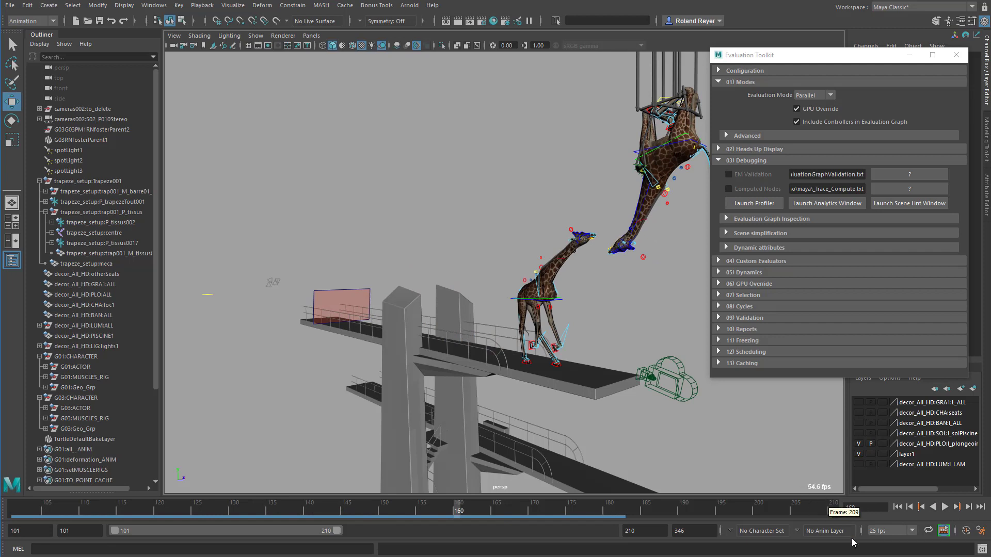
click(897, 507)
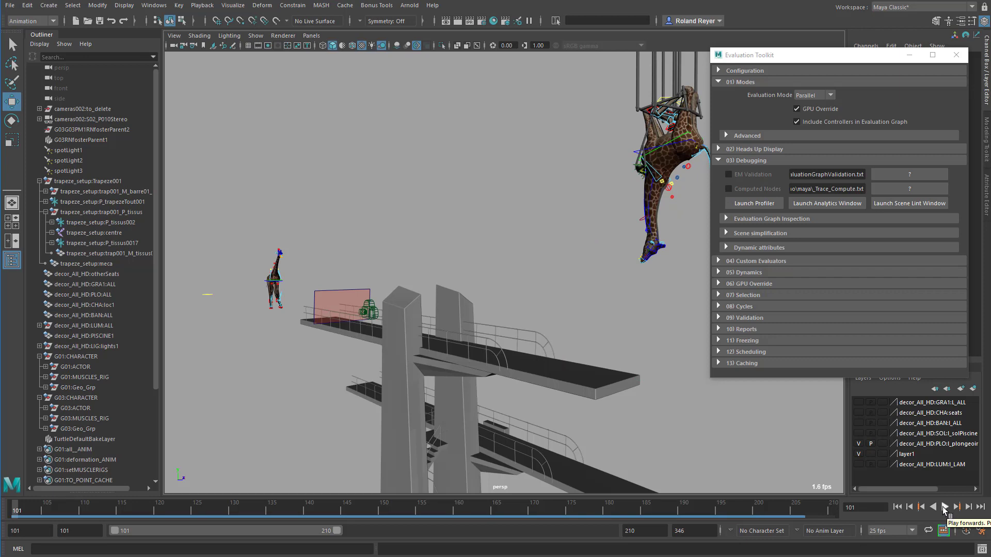
click(945, 508)
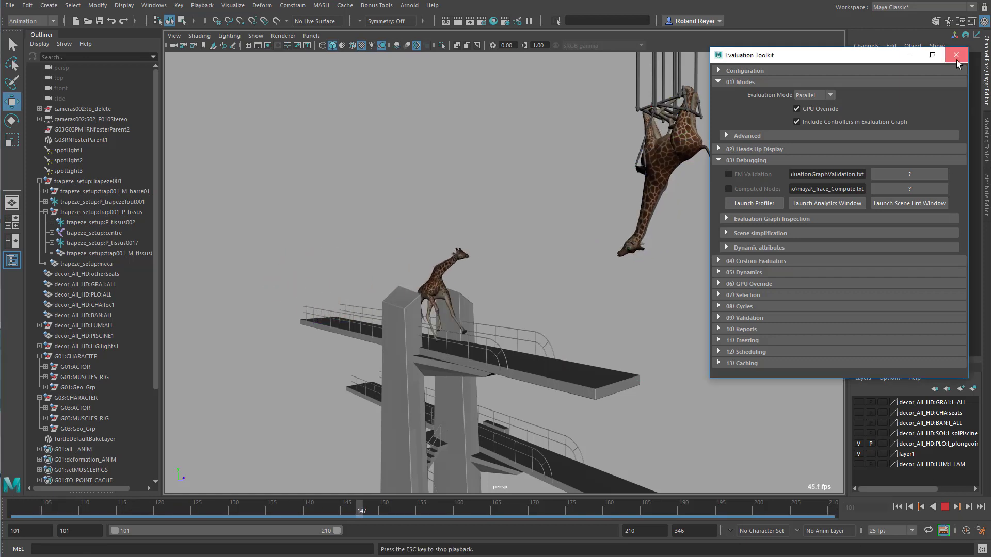
Close the Evaluation Toolkit, let the dive play at about 56 fps, then stop at frame 144.
click(956, 56)
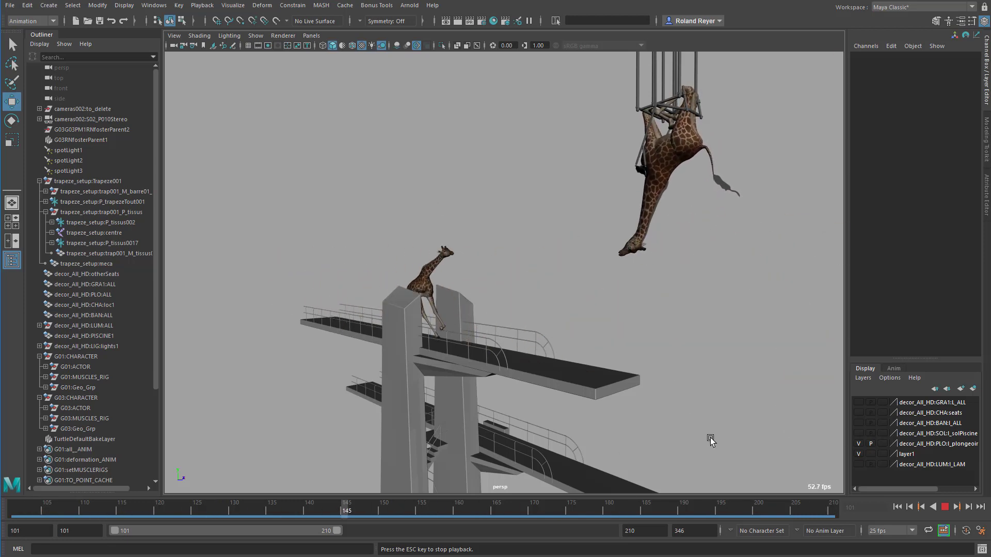
click(945, 507)
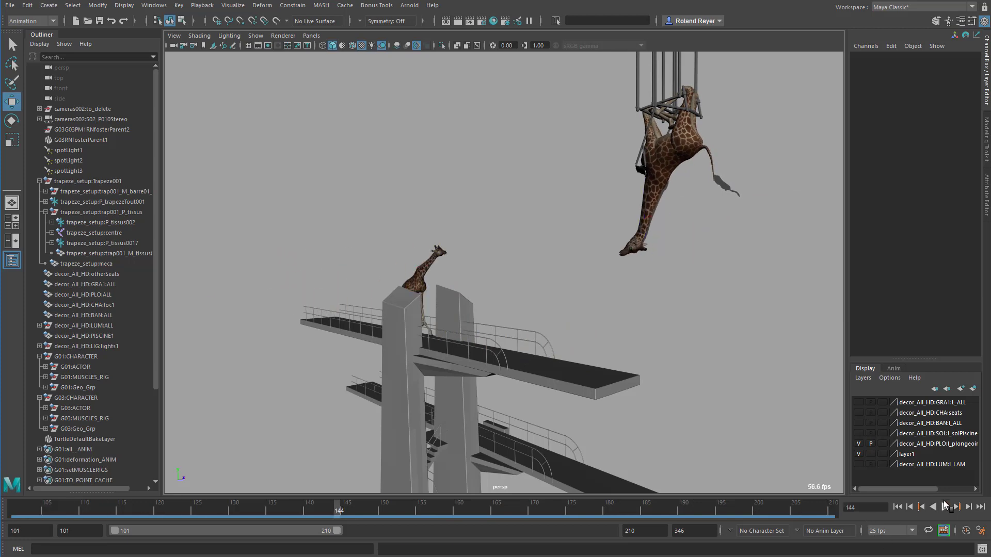
alt+drag(714, 414, 593, 408)
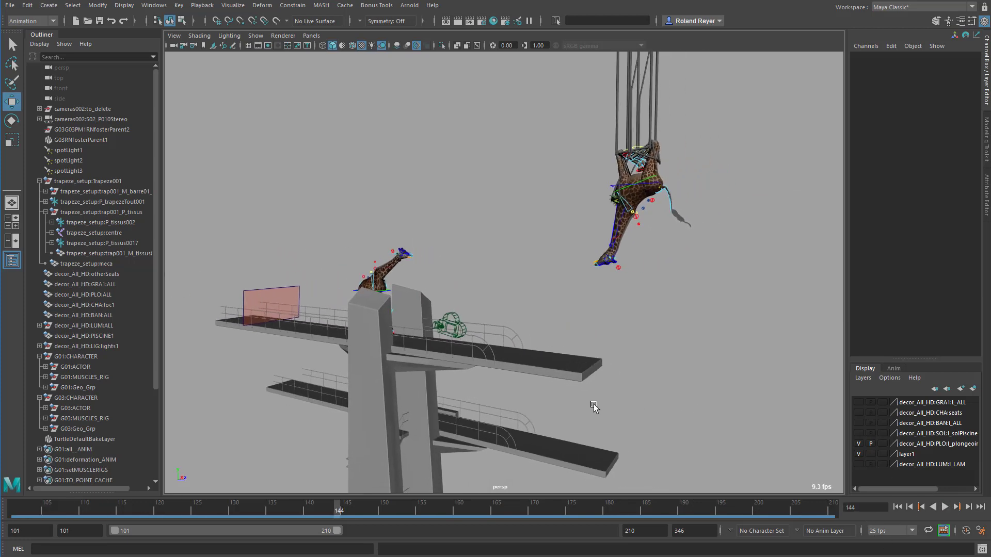